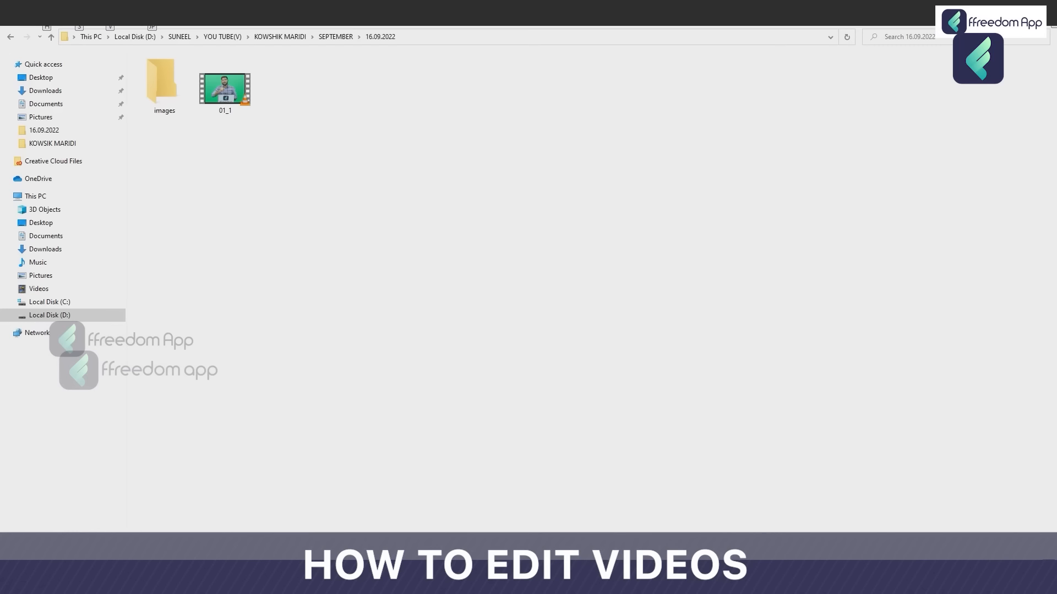
pyautogui.press('Escape')
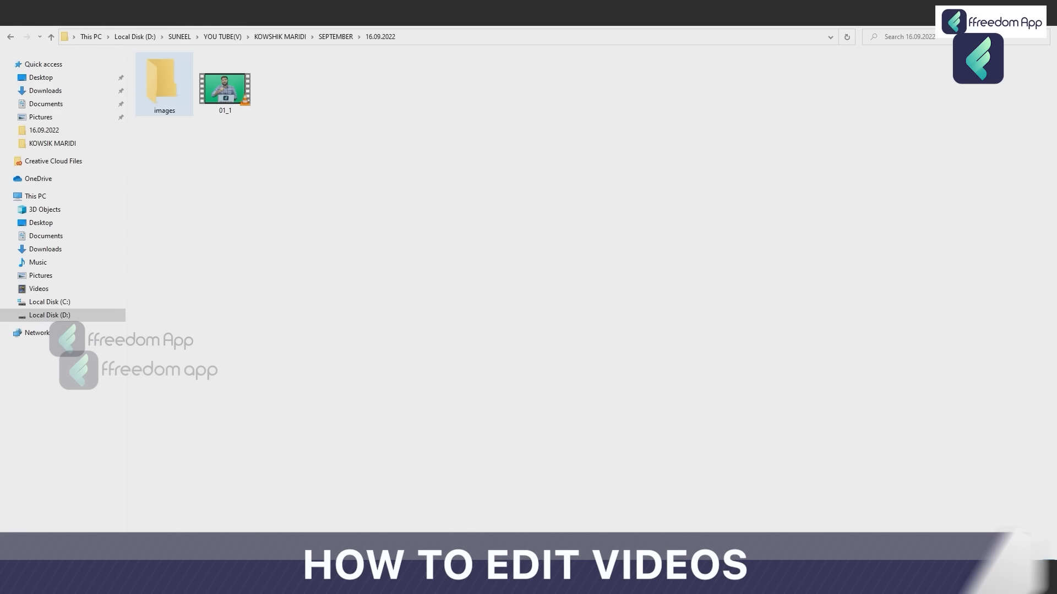
pyautogui.doubleClick(164, 86)
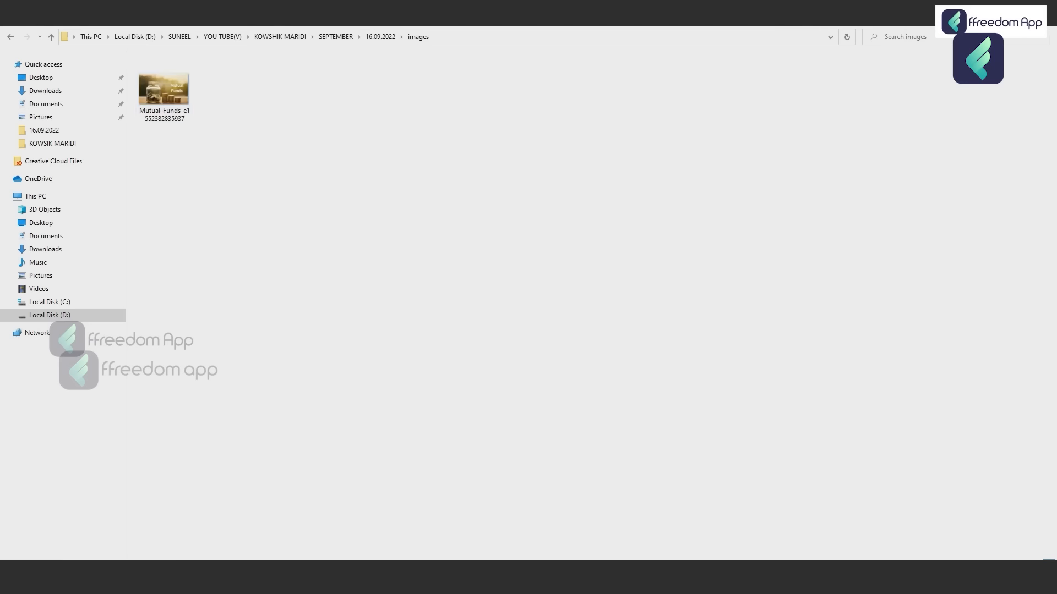
pyautogui.moveTo(164, 85); pyautogui.dragTo(444, 209)
pyautogui.hotkey('alt', 'Tab')
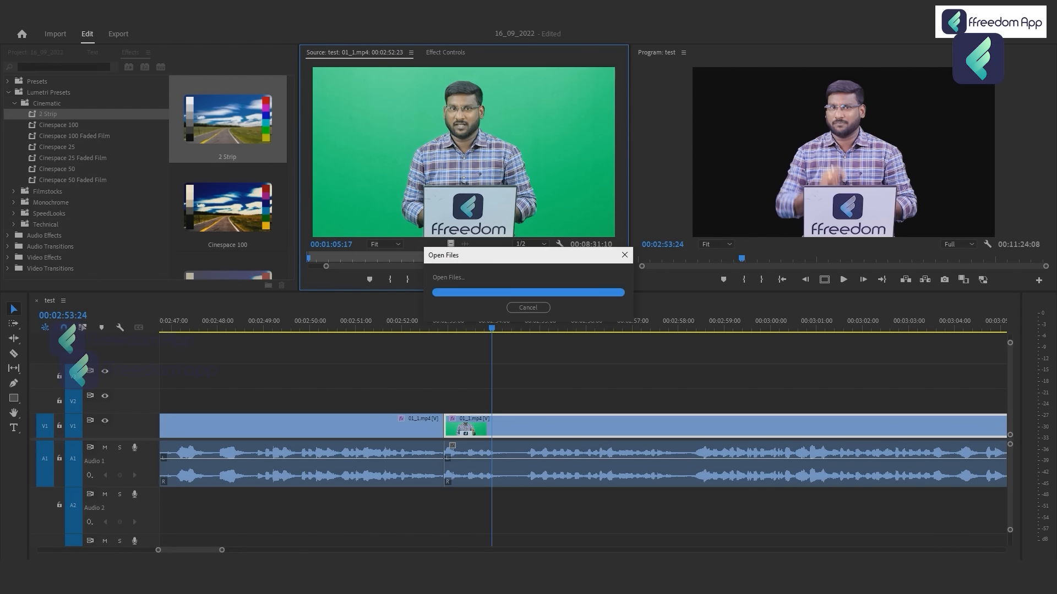
# Move the second 01_1.mp4 clip's video up to V2 and place the Mutual-Funds image directly beneath it on V1.
pyautogui.click(527, 427)
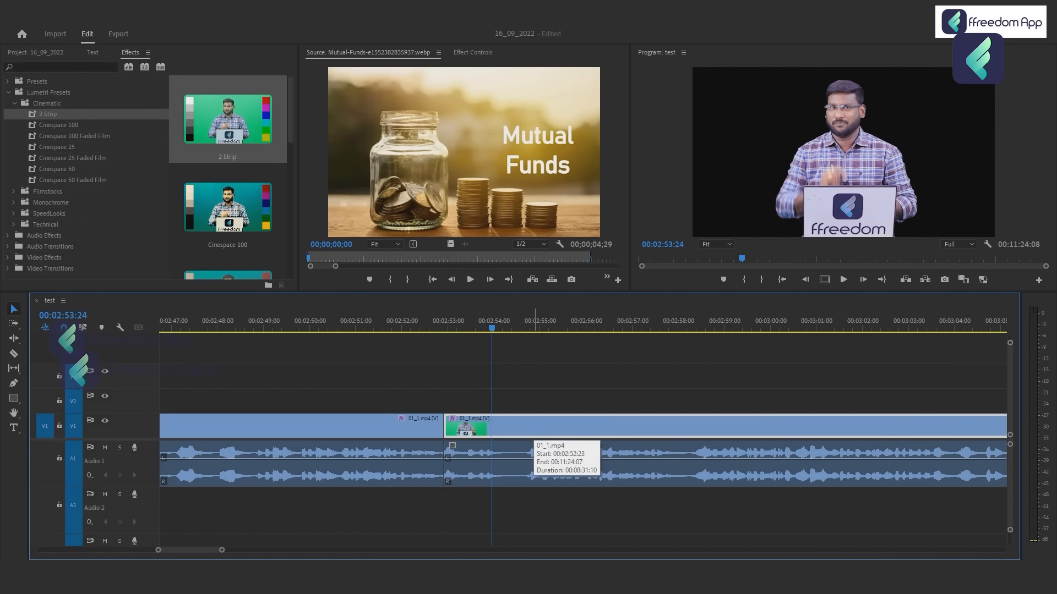
pyautogui.moveTo(487, 427); pyautogui.dragTo(487, 404)
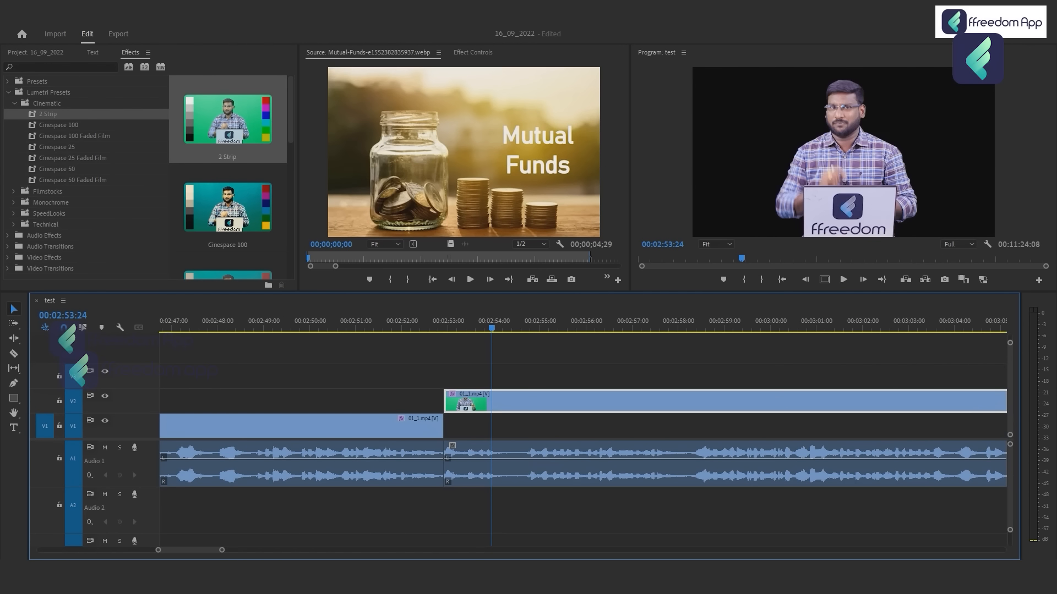
pyautogui.moveTo(464, 160); pyautogui.dragTo(451, 426)
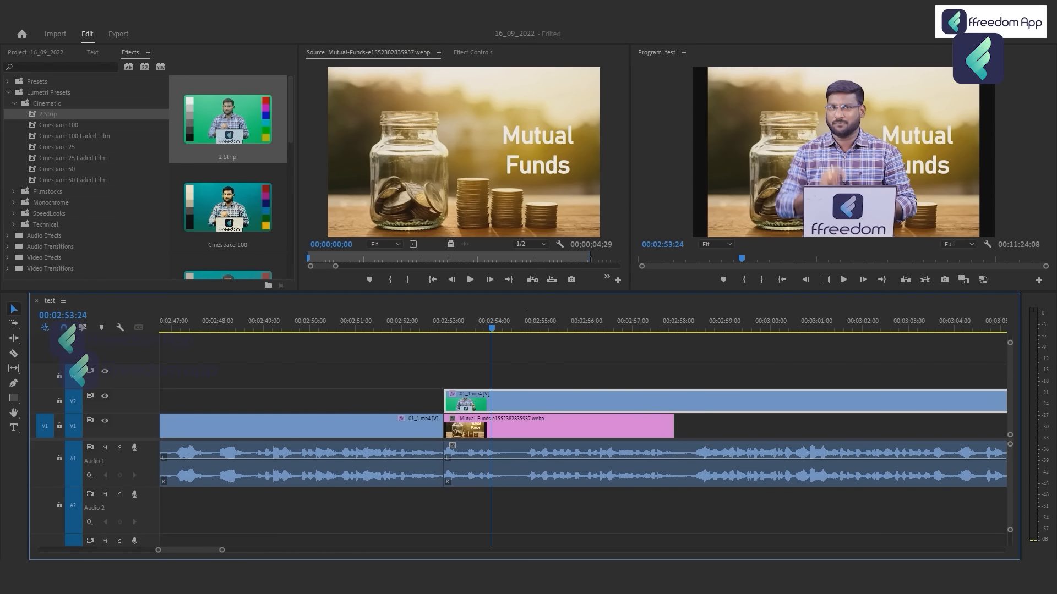
pyautogui.click(542, 427)
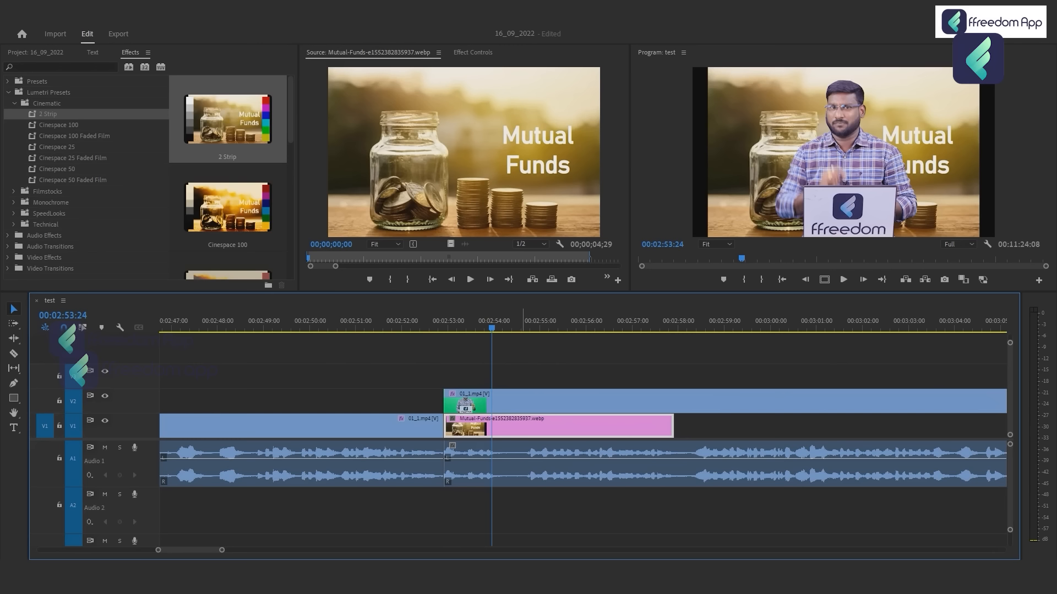
pyautogui.click(473, 53)
pyautogui.click(517, 427)
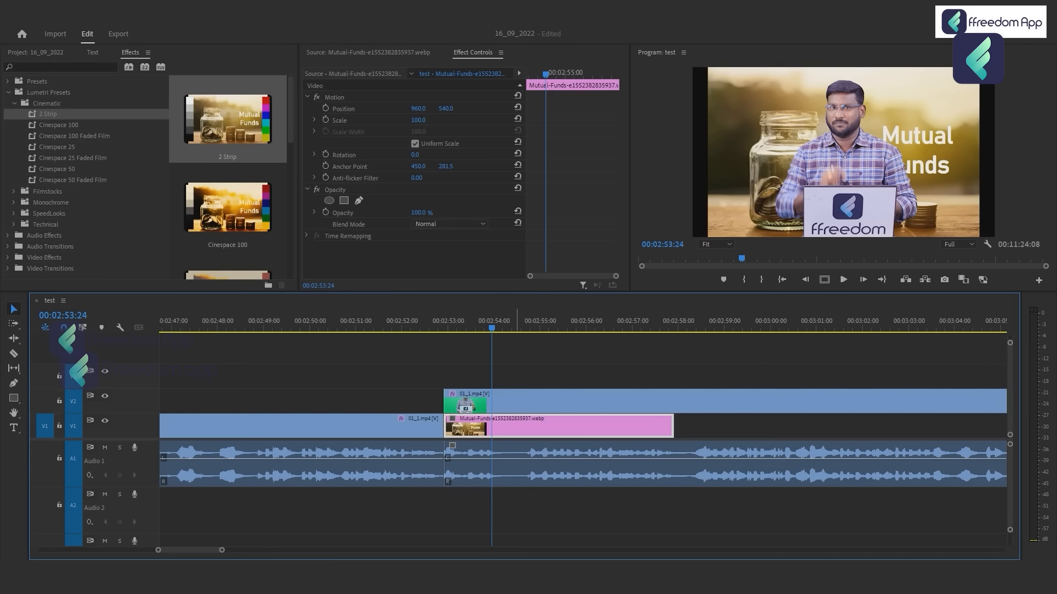
pyautogui.click(368, 52)
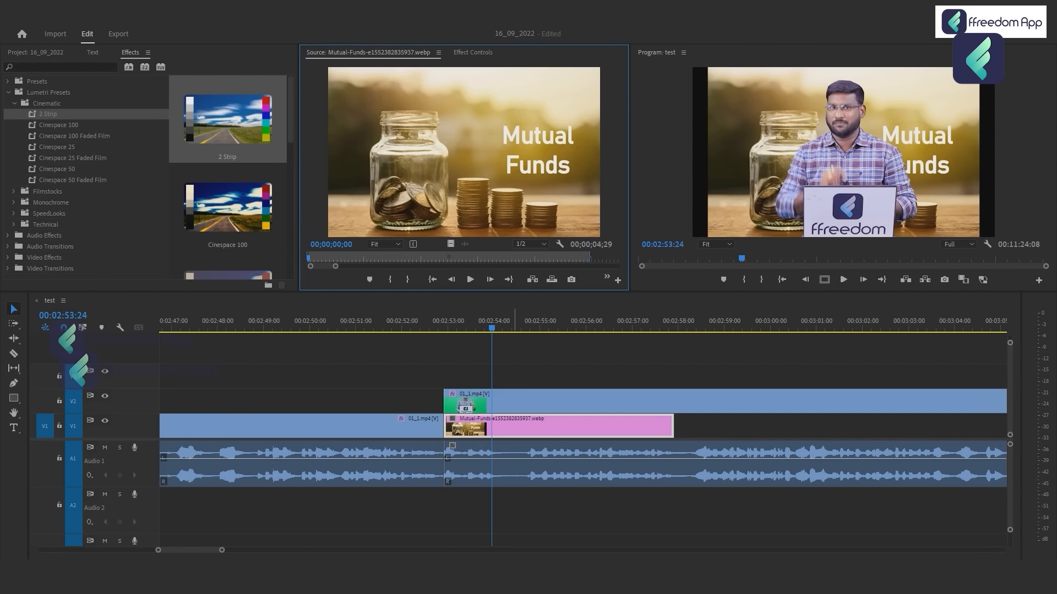
pyautogui.hotkey('shift', '5')
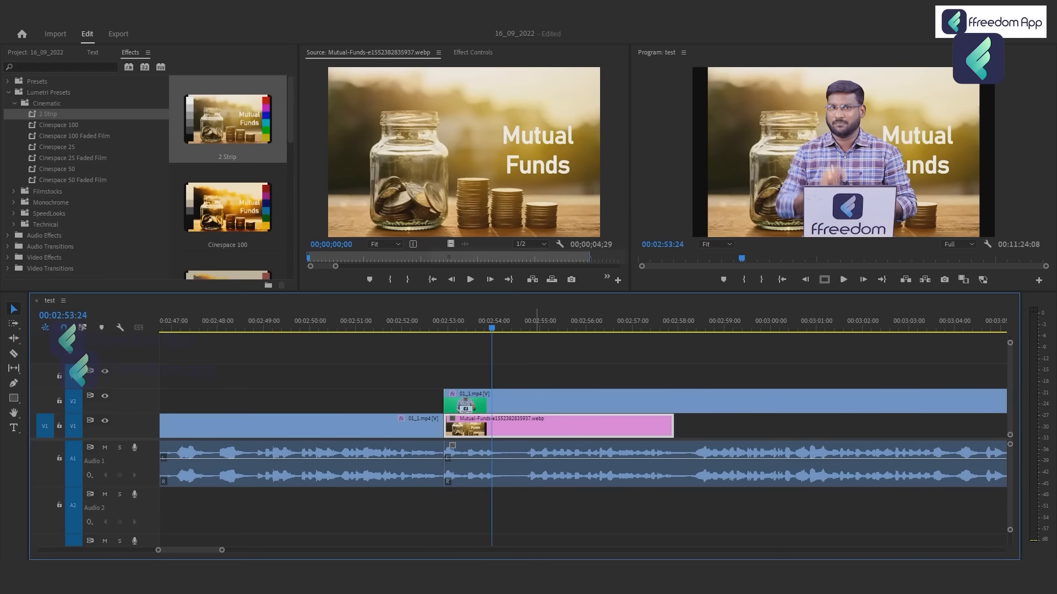
pyautogui.hotkey('ctrl', 's')
pyautogui.click(540, 356)
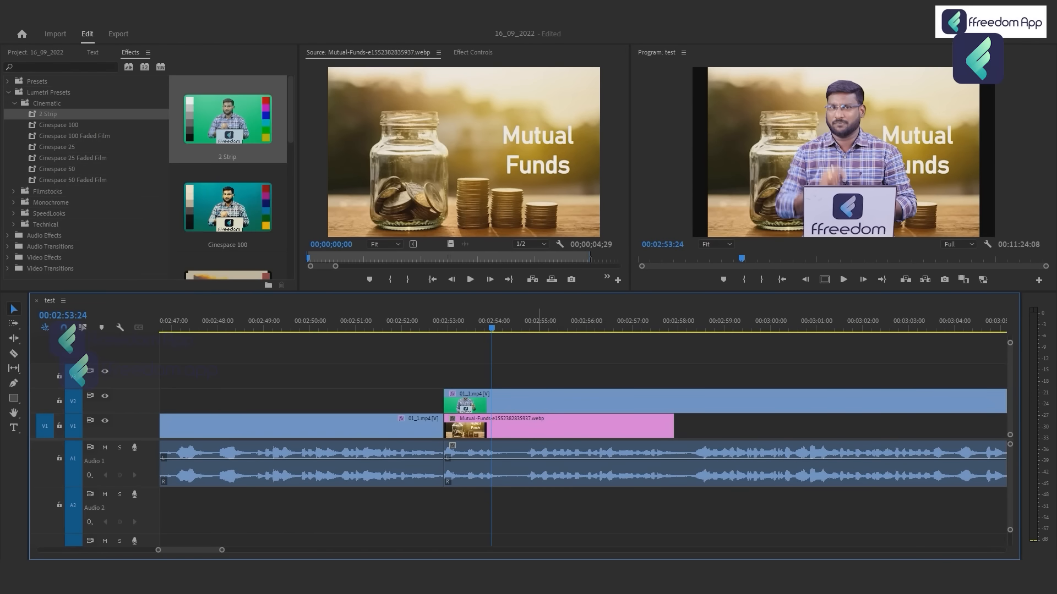
# Scale the Mutual-Funds image clip to 123.9 so it fills the frame and shift its horizontal position to 1037.
pyautogui.click(539, 428)
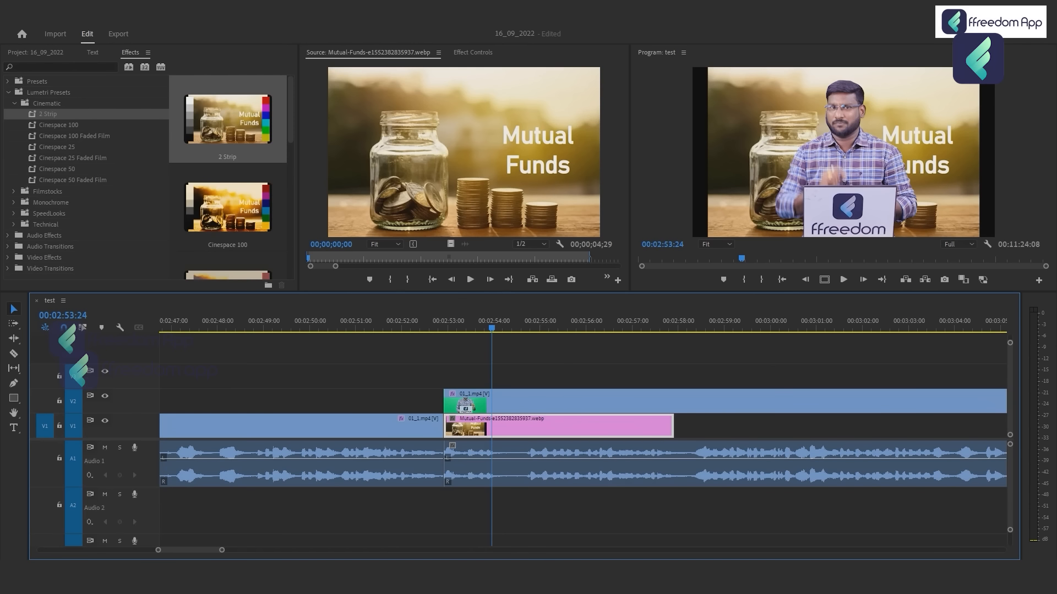
pyautogui.click(472, 52)
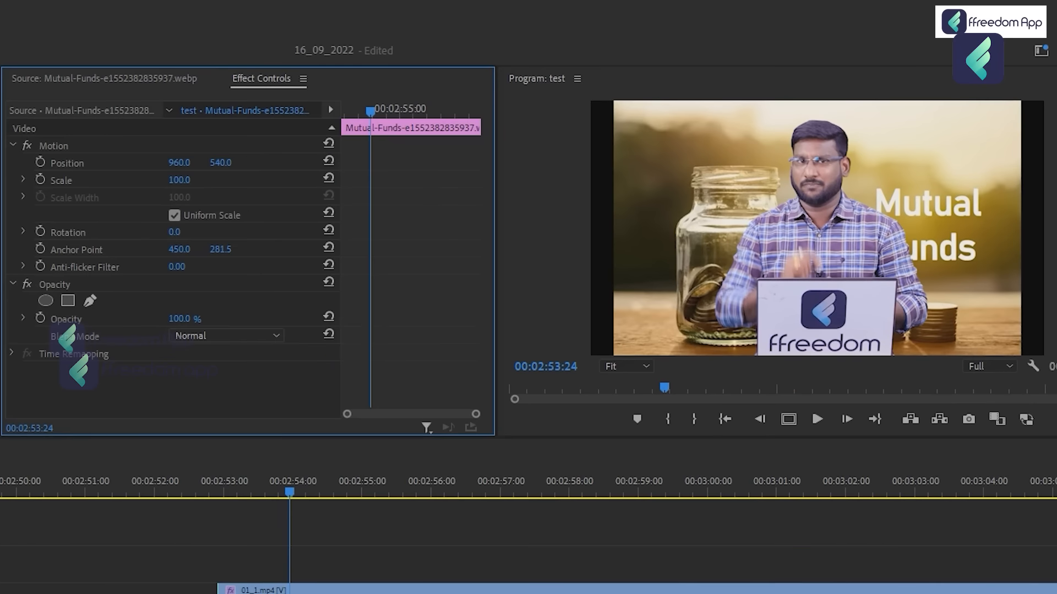
pyautogui.click(334, 98)
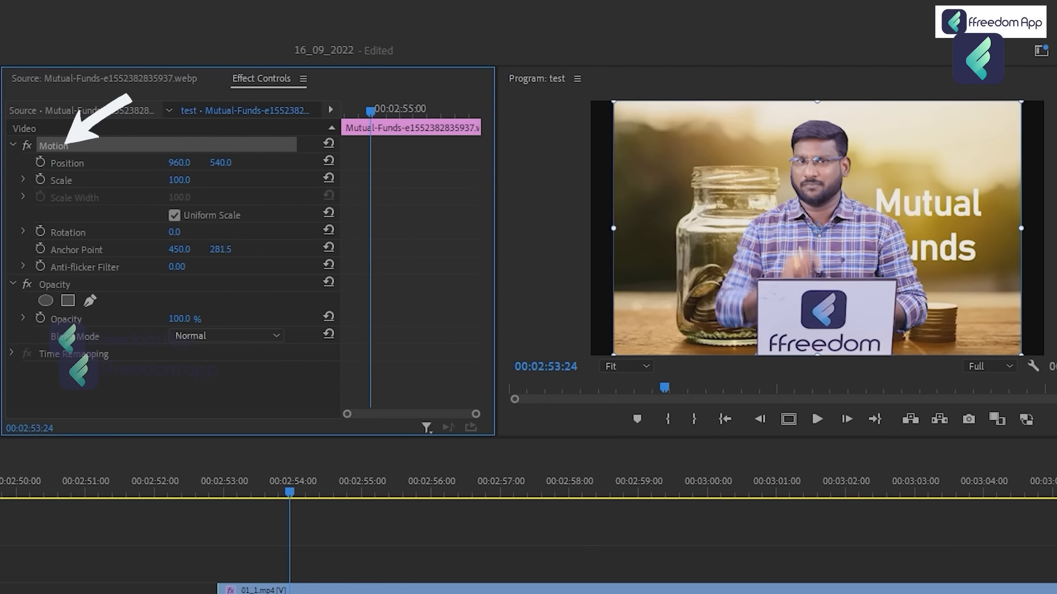
pyautogui.moveTo(613, 101); pyautogui.dragTo(578, 77)
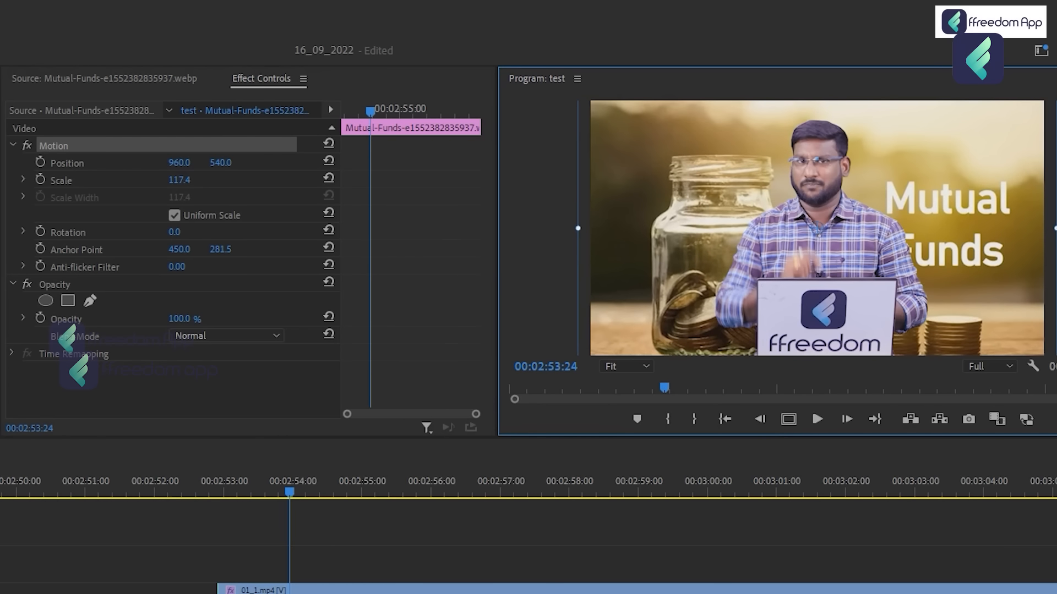
pyautogui.moveTo(578, 77); pyautogui.dragTo(564, 70)
pyautogui.moveTo(180, 163); pyautogui.dragTo(222, 163)
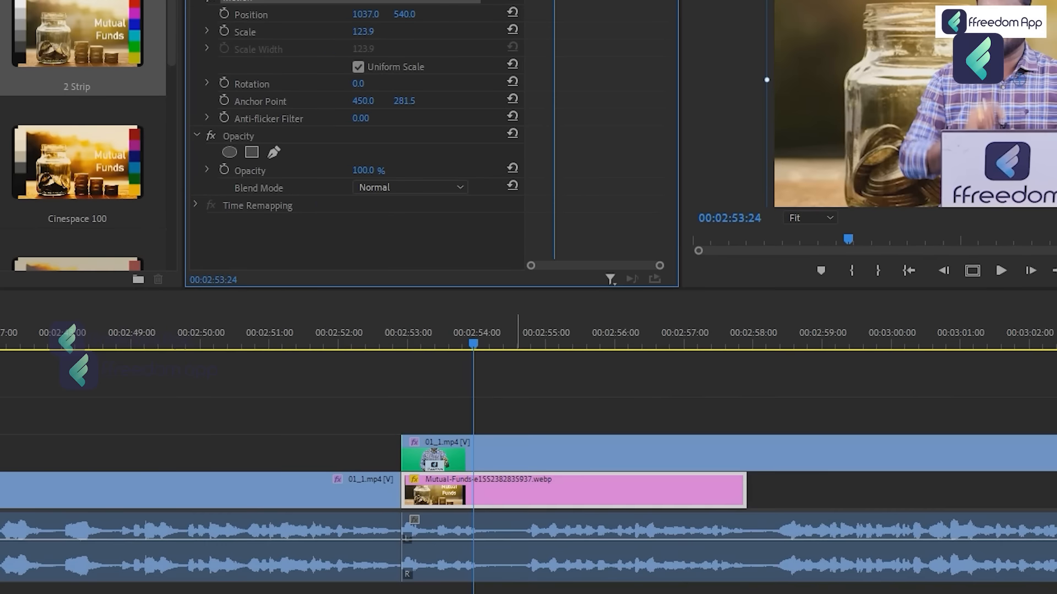
# Search the effects for "blur" and apply Gaussian Blur to the Mutual-Funds image clip.
pyautogui.click(539, 491)
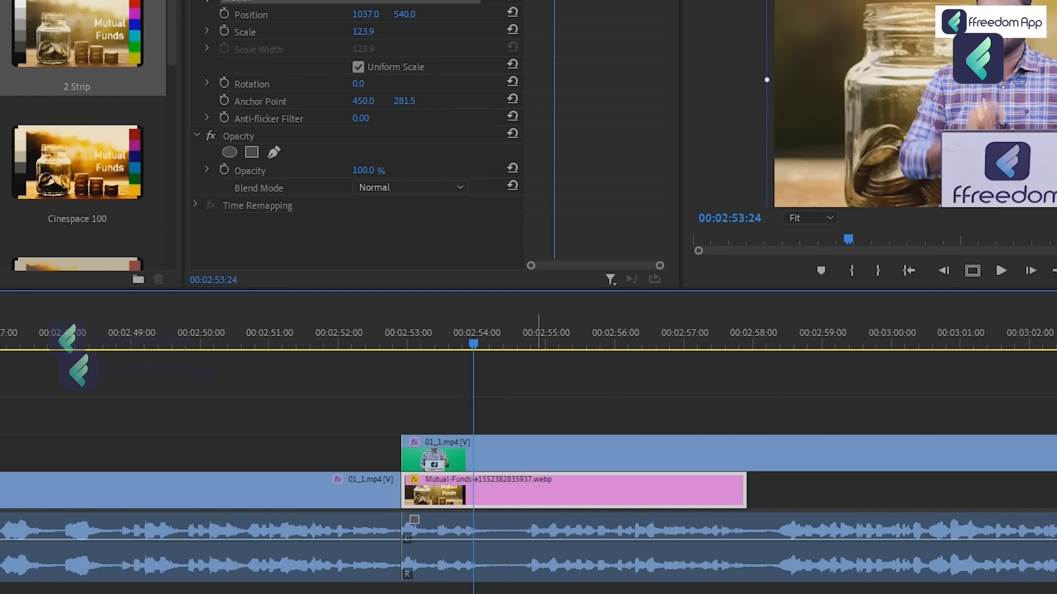
pyautogui.hotkey('shift', '7')
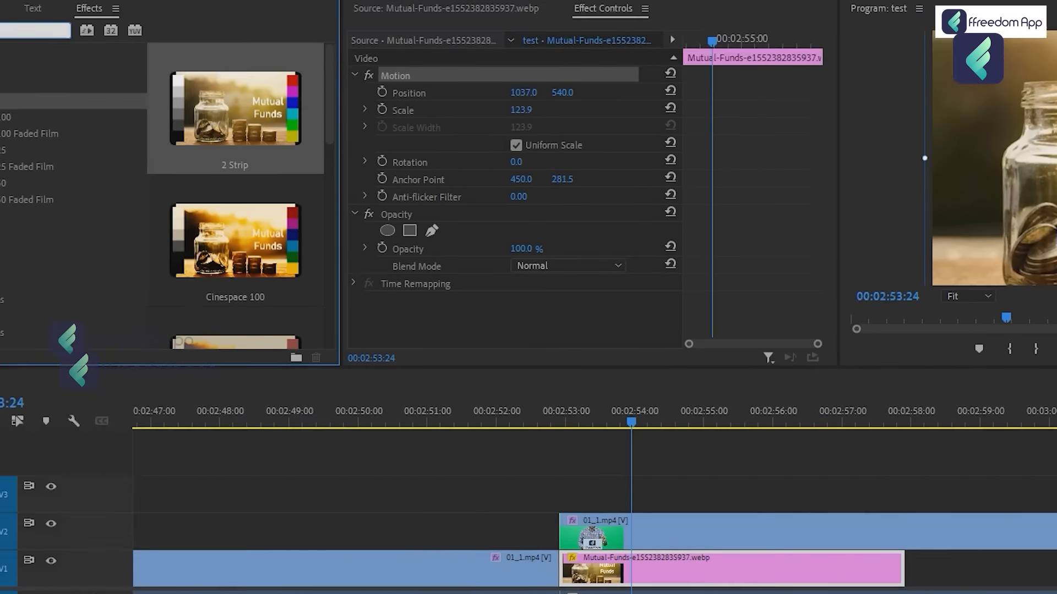
pyautogui.write('bl')
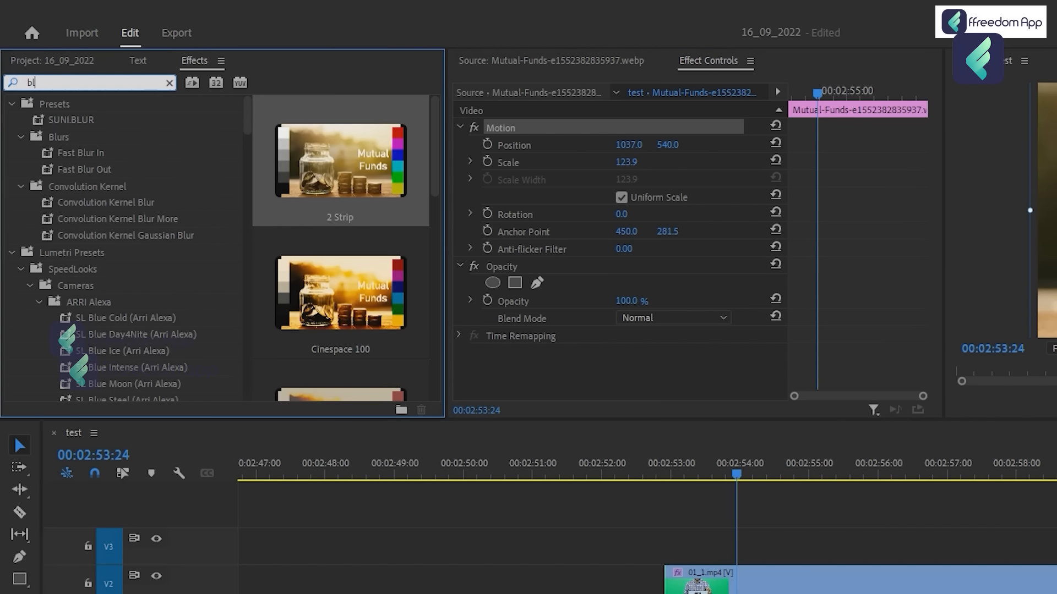
pyautogui.write('ur')
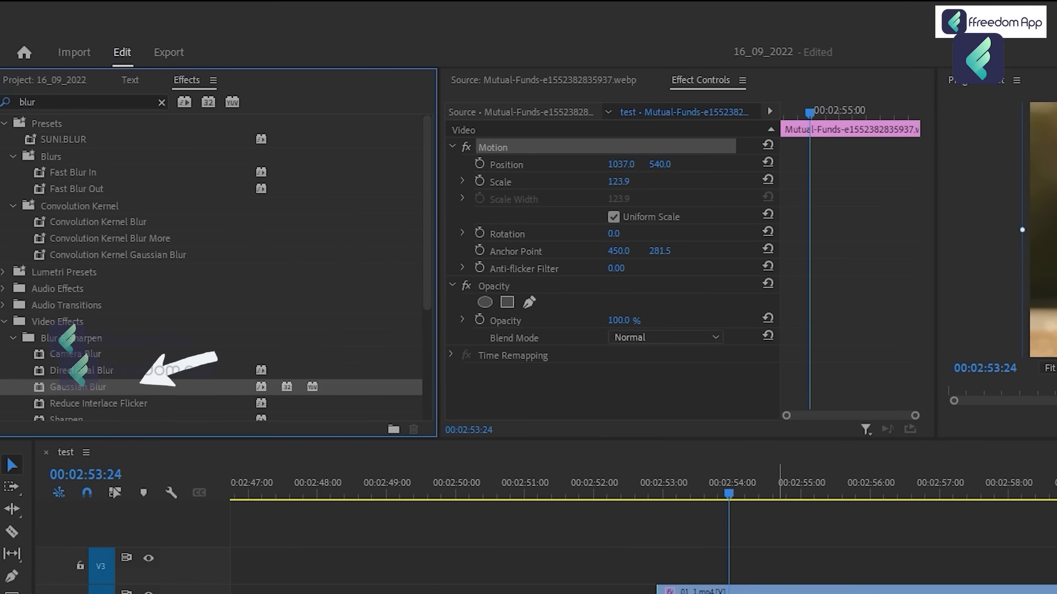
pyautogui.moveTo(77, 387); pyautogui.dragTo(725, 592)
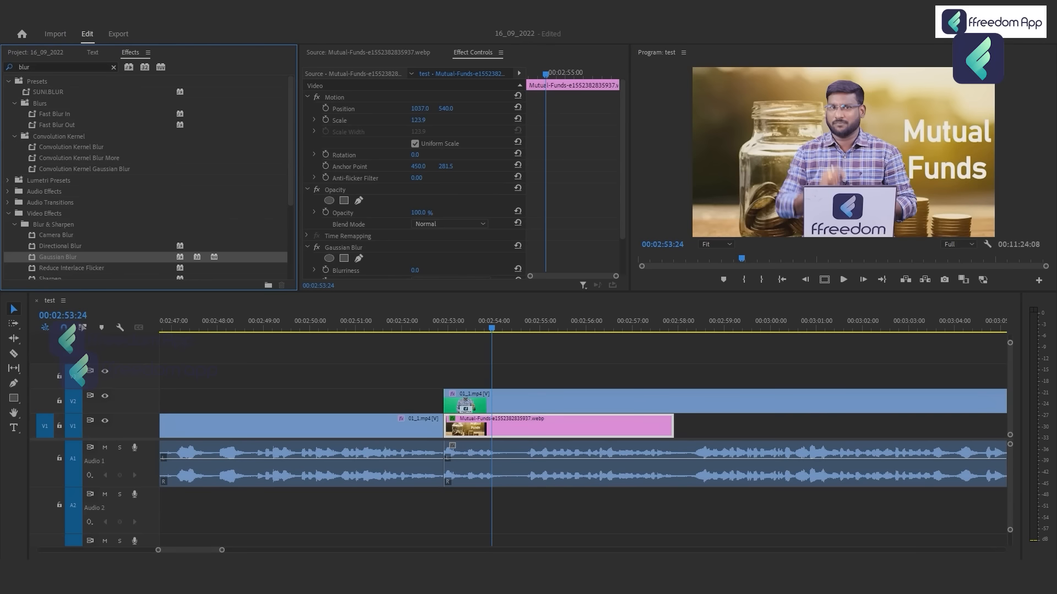
# Set the image clip's Gaussian Blur Blurriness to 36 and check the result in the enlarged Program monitor.
pyautogui.scroll(-4, 414, 181)
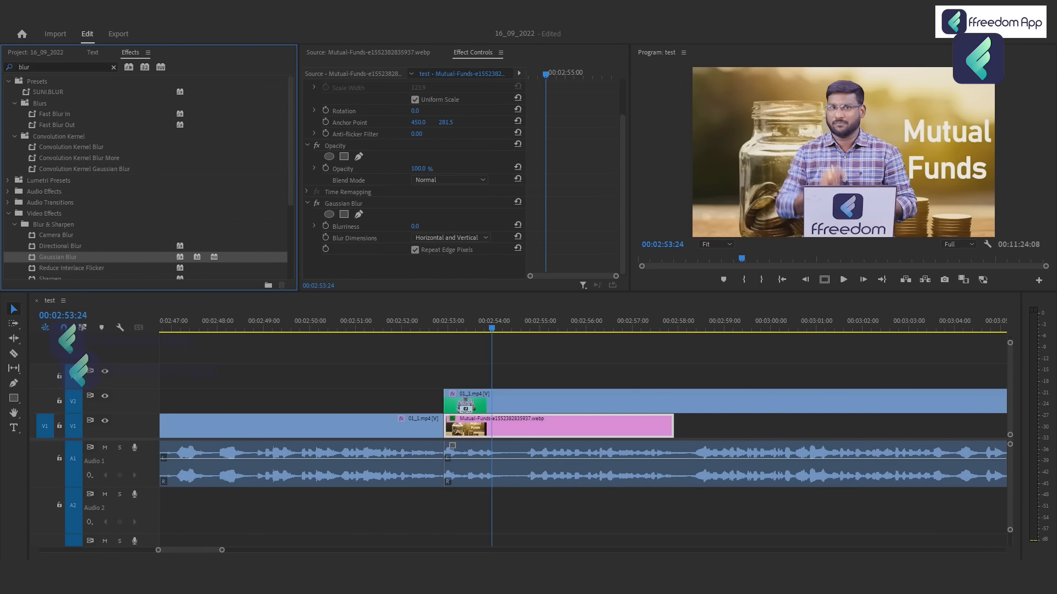
pyautogui.moveTo(415, 226); pyautogui.dragTo(435, 226)
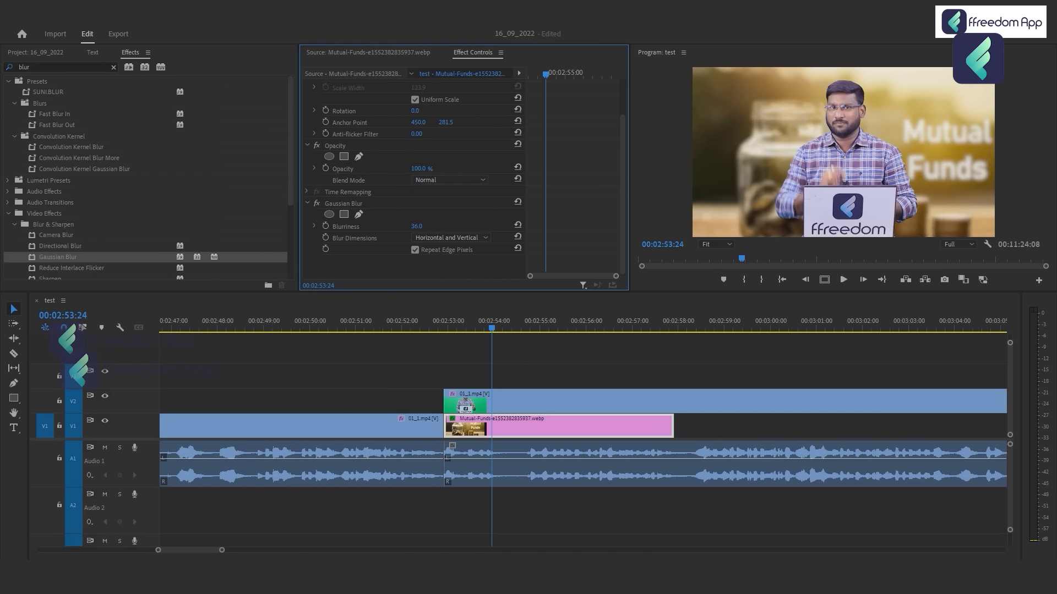
pyautogui.press('`')
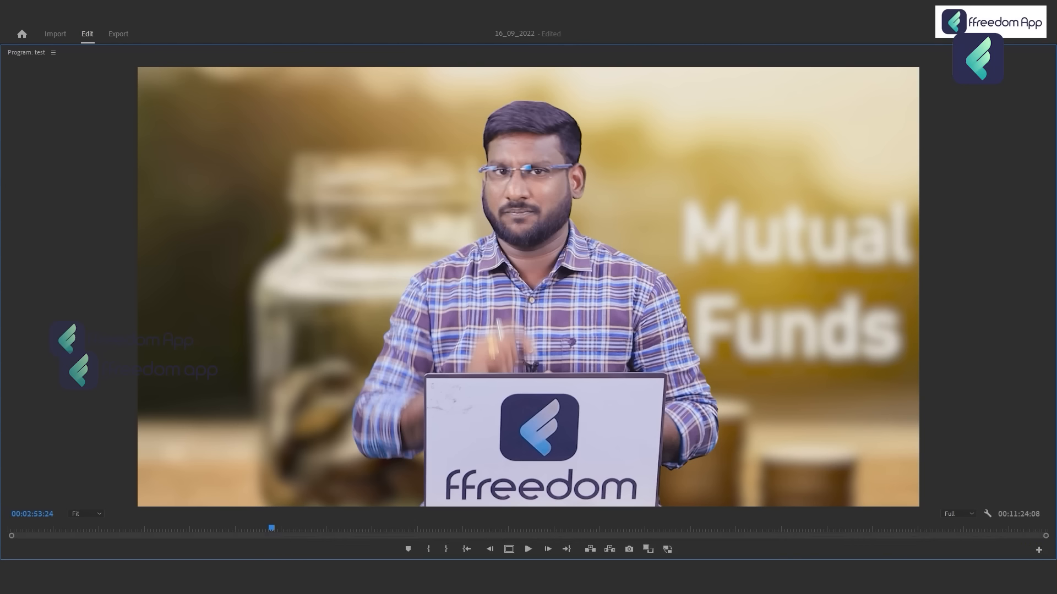
pyautogui.press('`')
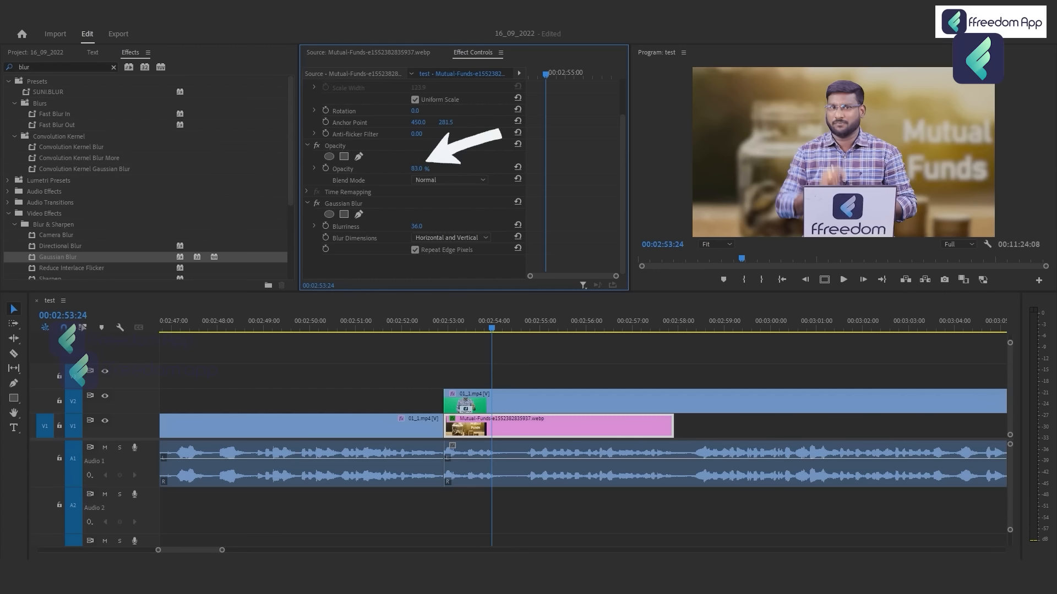
# Set the image clip's opacity to 75% and check the darker background in the enlarged Program monitor.
pyautogui.moveTo(417, 169); pyautogui.dragTo(413, 169)
pyautogui.click(419, 169)
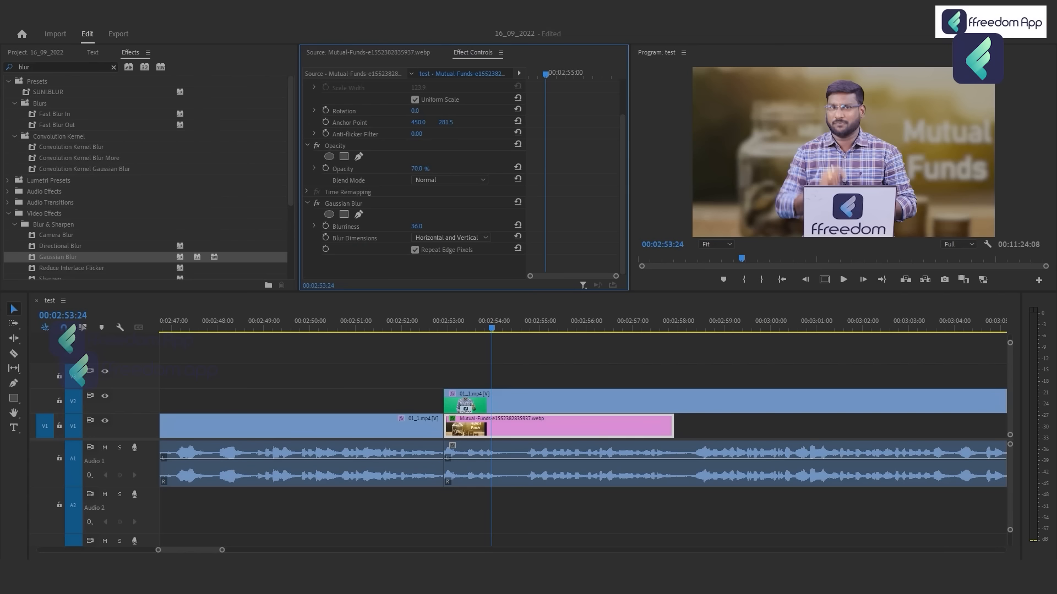
pyautogui.click(418, 169)
pyautogui.write('75')
pyautogui.press('Return')
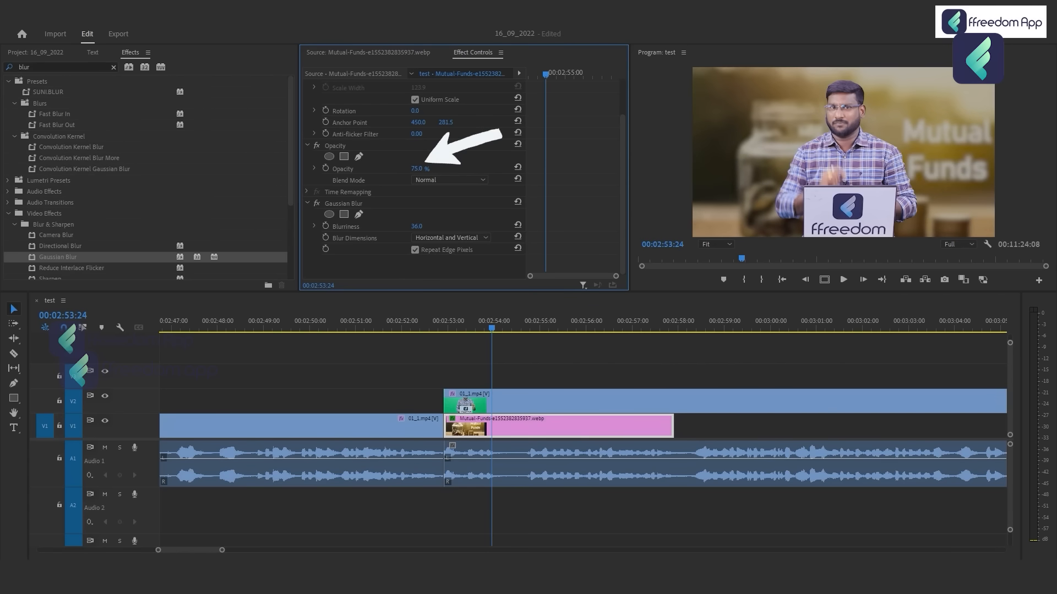
pyautogui.press('`')
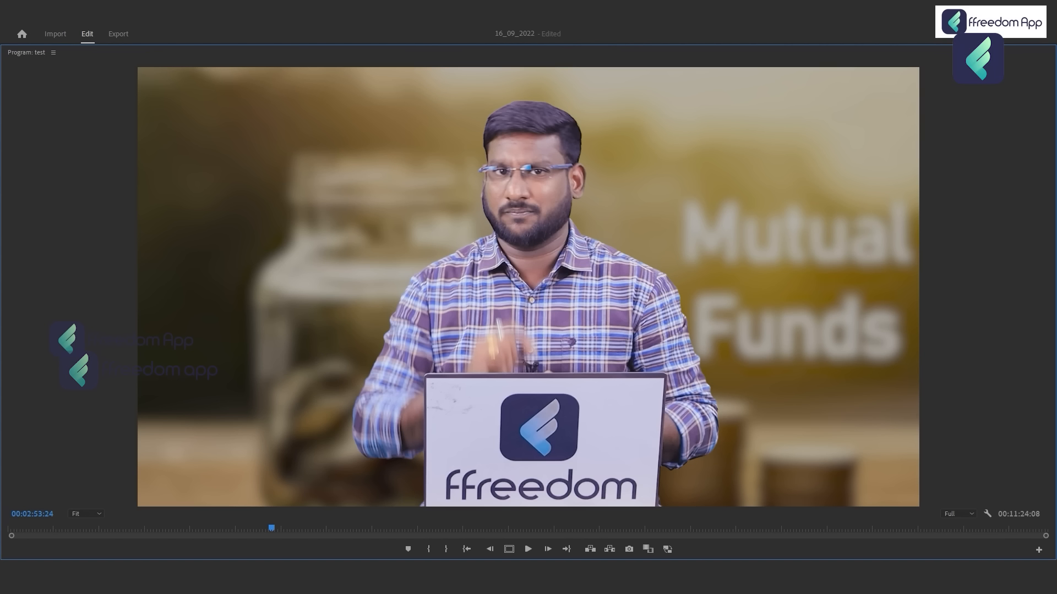
pyautogui.press('`')
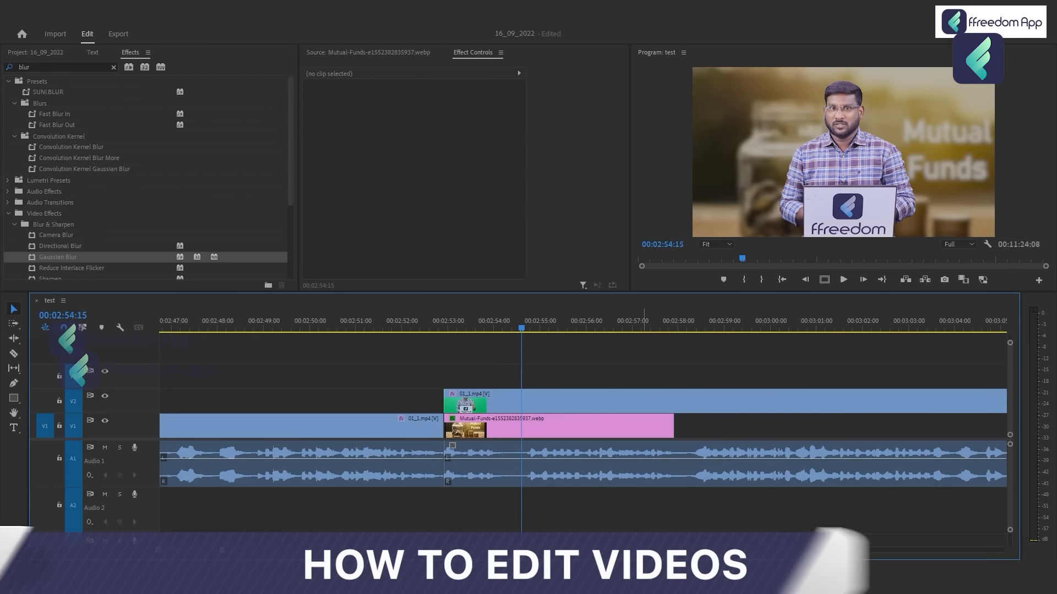
# Extend the Mutual-Funds image clip on V1 to the end of the 01_1.mp4 footage.
pyautogui.click(596, 427)
pyautogui.press('-')
pyautogui.press('-')
pyautogui.press('-')
pyautogui.moveTo(596, 426); pyautogui.dragTo(861, 427)
pyautogui.scroll(-3, 814, 426)
pyautogui.moveTo(711, 426); pyautogui.dragTo(962, 427)
pyautogui.press('-')
pyautogui.press('-')
pyautogui.press('-')
pyautogui.moveTo(351, 427); pyautogui.dragTo(651, 427)
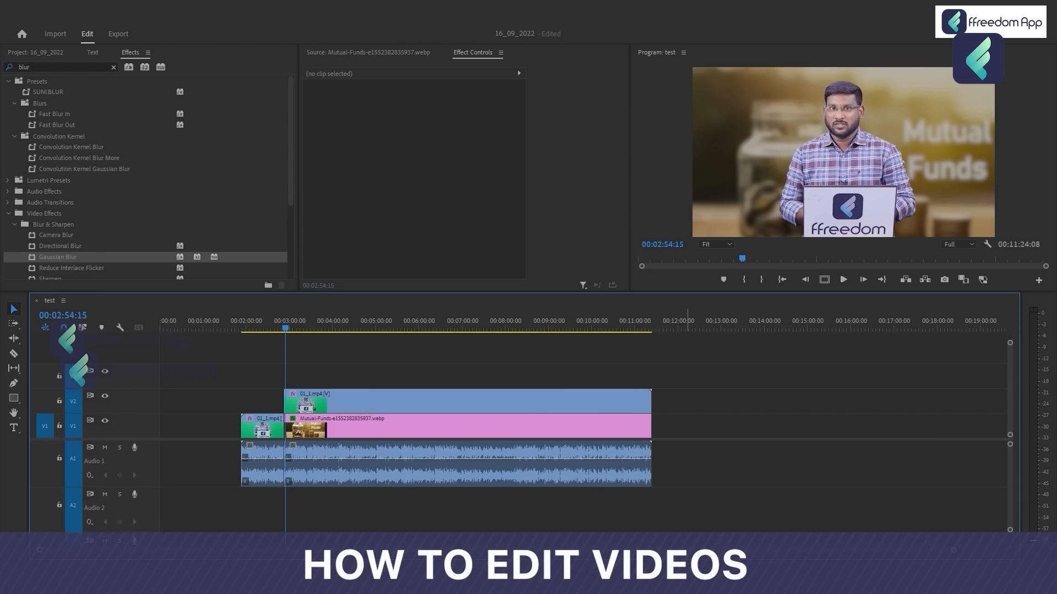
# Move the first 01_1.mp4 clip's video from V1 straight up to V2.
pyautogui.press('=')
pyautogui.press('Up')
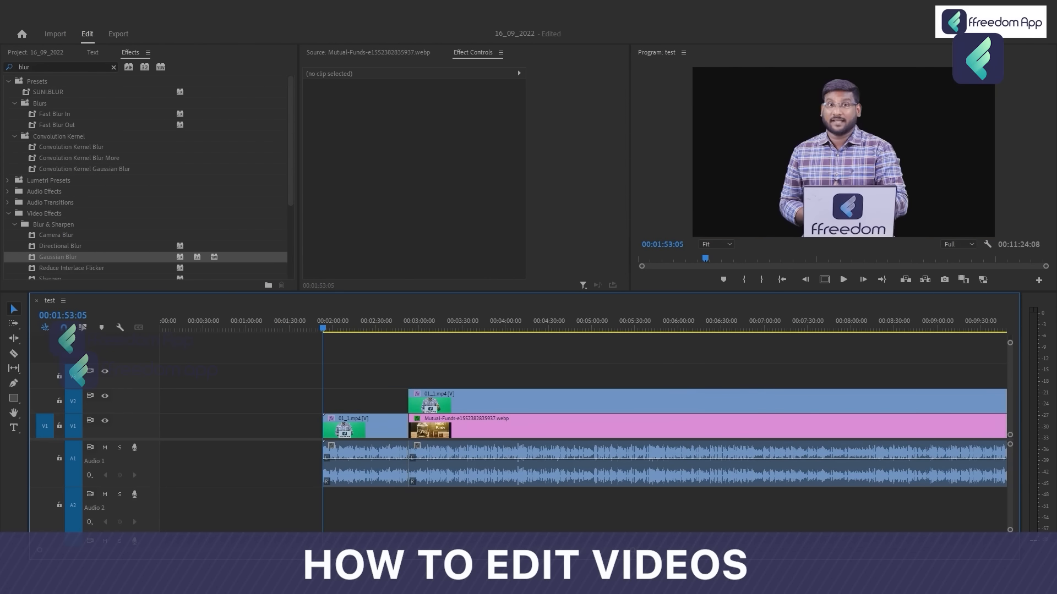
pyautogui.click(365, 322)
pyautogui.press('=')
pyautogui.press('=')
pyautogui.click(604, 426)
pyautogui.moveTo(603, 426); pyautogui.dragTo(605, 403)
# Extend the image clip's start back to the beginning of the first 01_1.mp4 clip and check the frame at 00:01:56:08.
pyautogui.moveTo(757, 427); pyautogui.dragTo(415, 427)
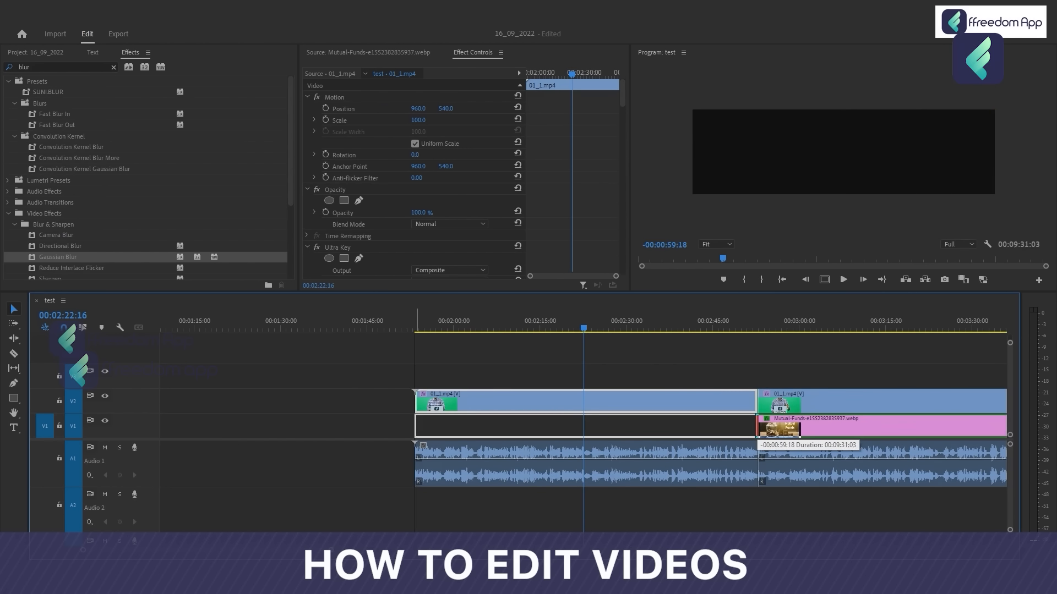
pyautogui.click(432, 327)
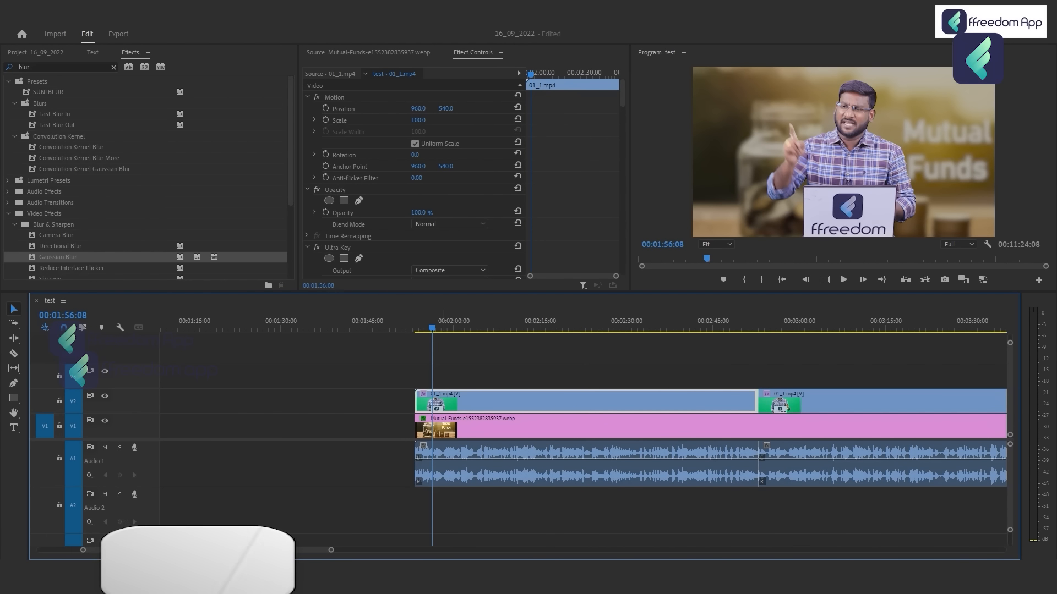
pyautogui.click(398, 401)
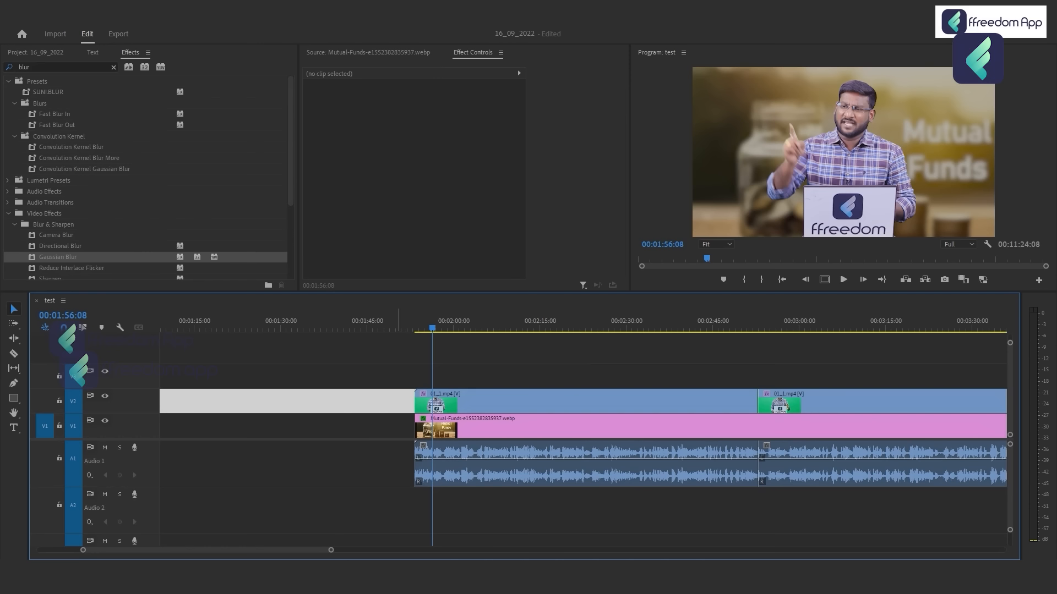
pyautogui.click(367, 370)
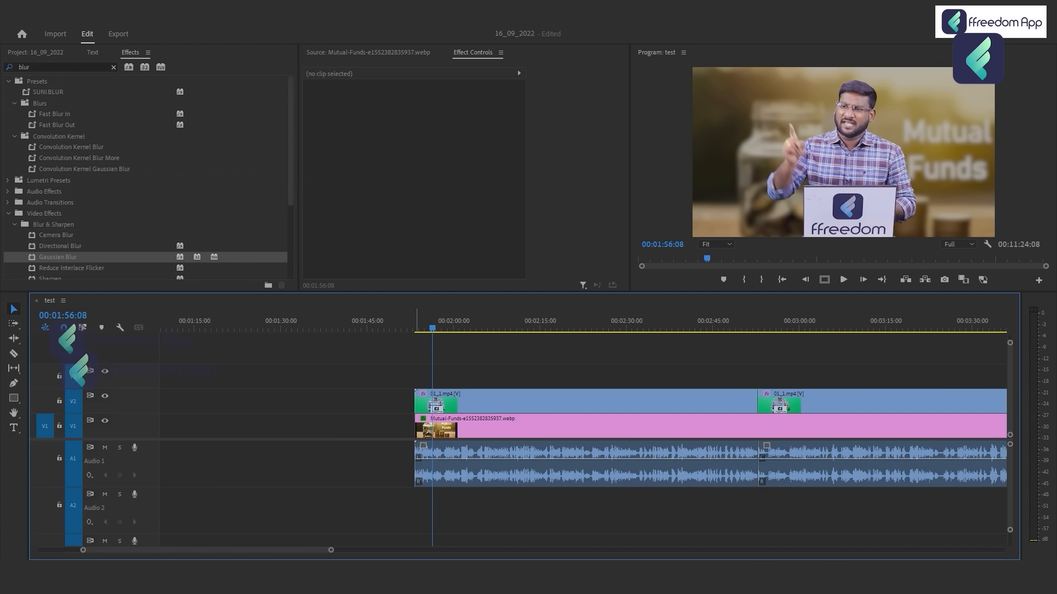
# Add a text layer at 00:02:11:03 on the track above V2 and lengthen its clip to about 30 seconds.
pyautogui.click(381, 325)
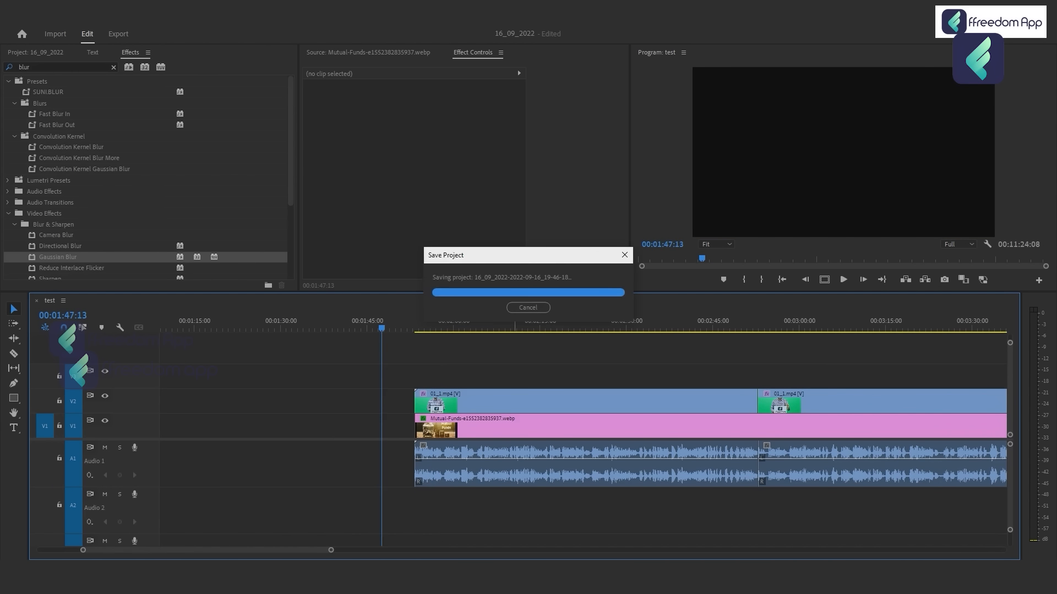
pyautogui.click(517, 325)
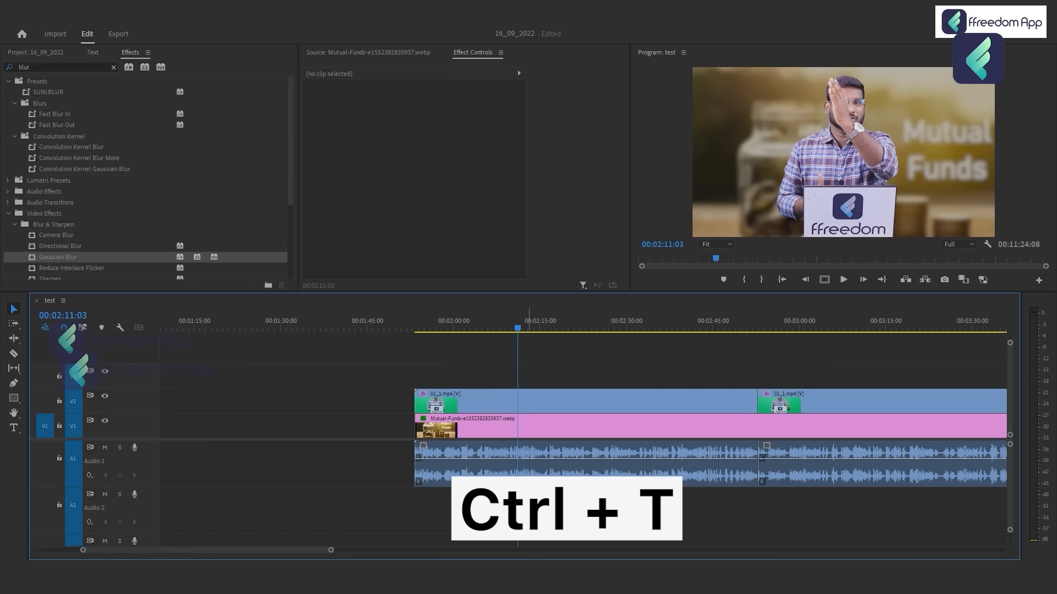
pyautogui.hotkey('ctrl', 't')
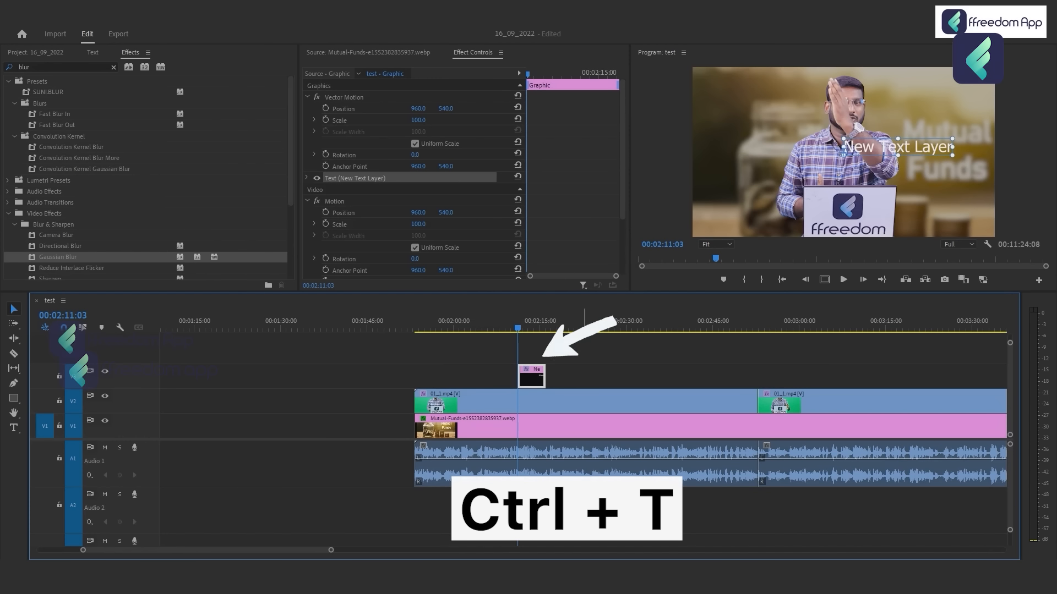
pyautogui.moveTo(545, 377); pyautogui.dragTo(691, 377)
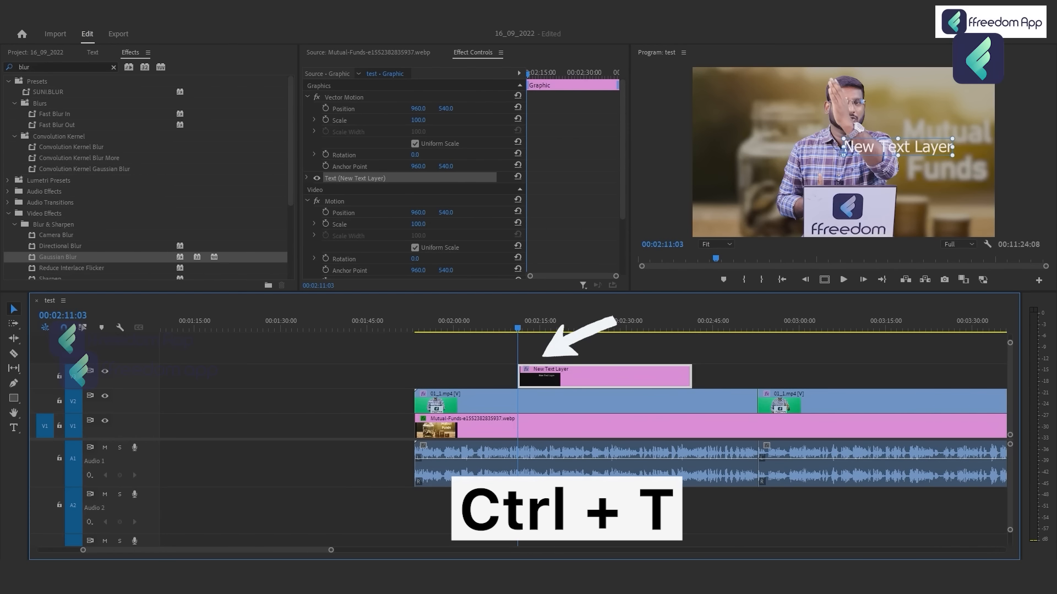
# Replace the placeholder wording of the text layer with the presenter's first name in lowercase using the Type tool.
pyautogui.click(560, 329)
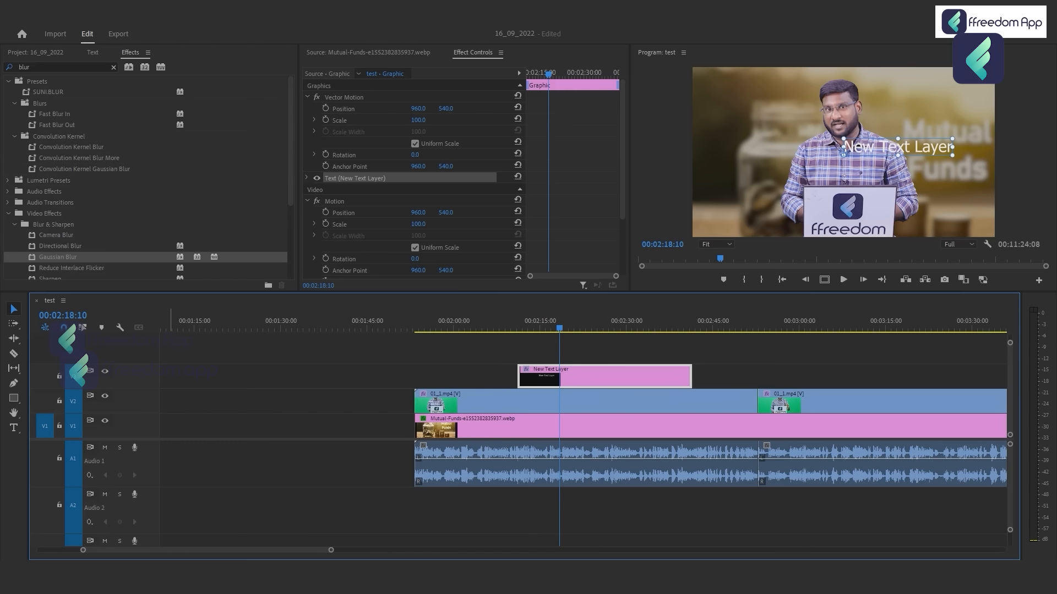
pyautogui.click(14, 427)
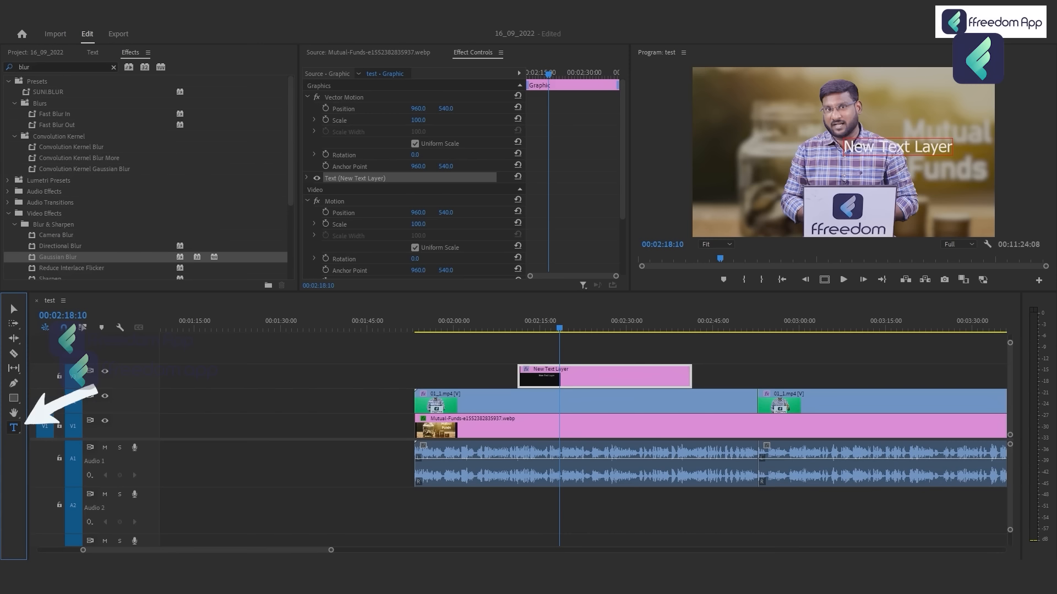
pyautogui.click(889, 147)
pyautogui.hotkey('ctrl', 'a')
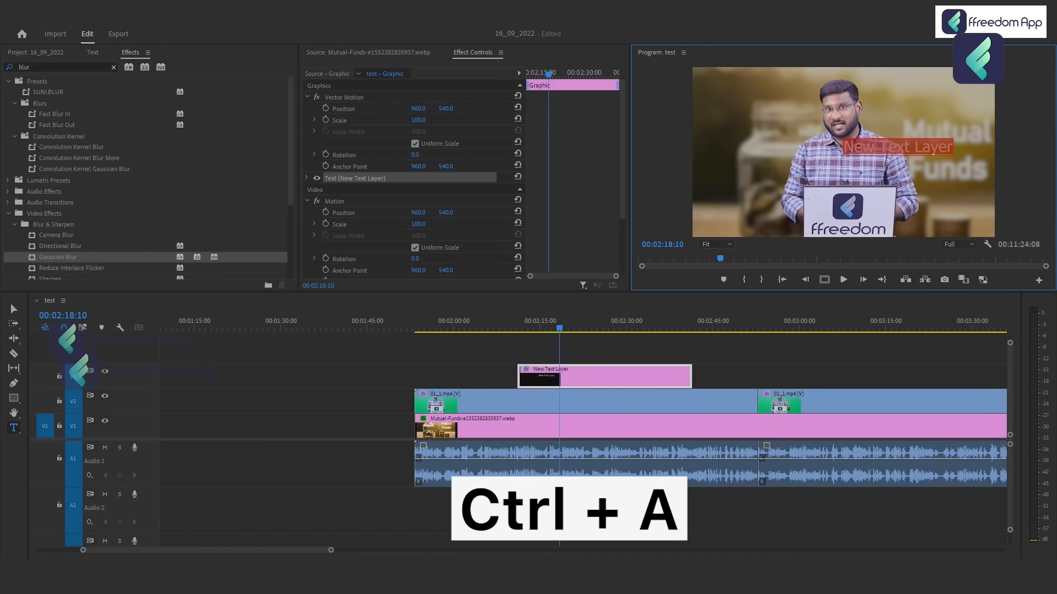
pyautogui.write('kow')
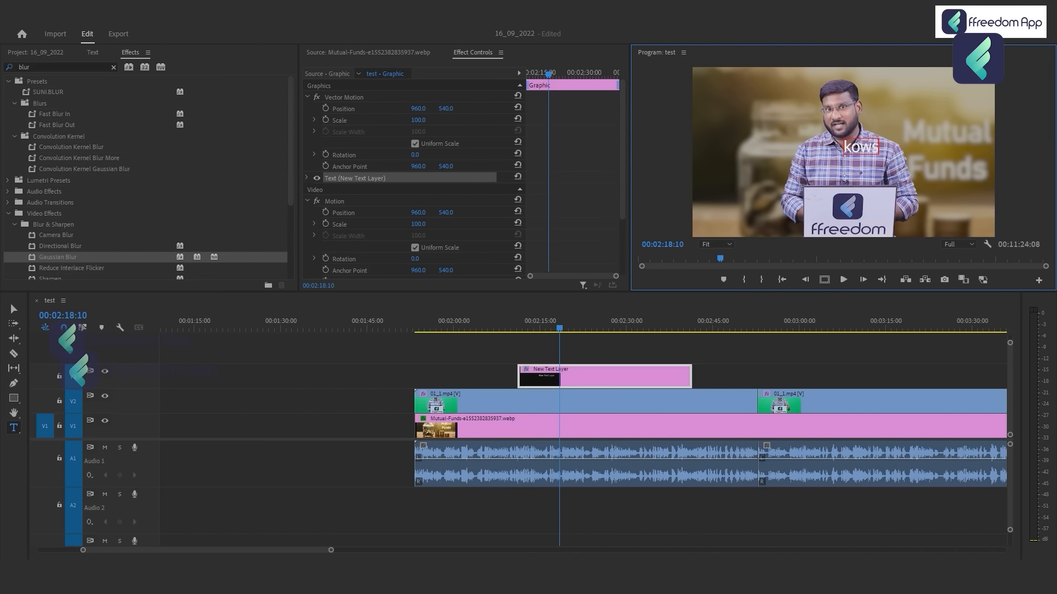
pyautogui.write('hiks')
pyautogui.hotkey('ctrl', 'a')
pyautogui.press('BackSpace')
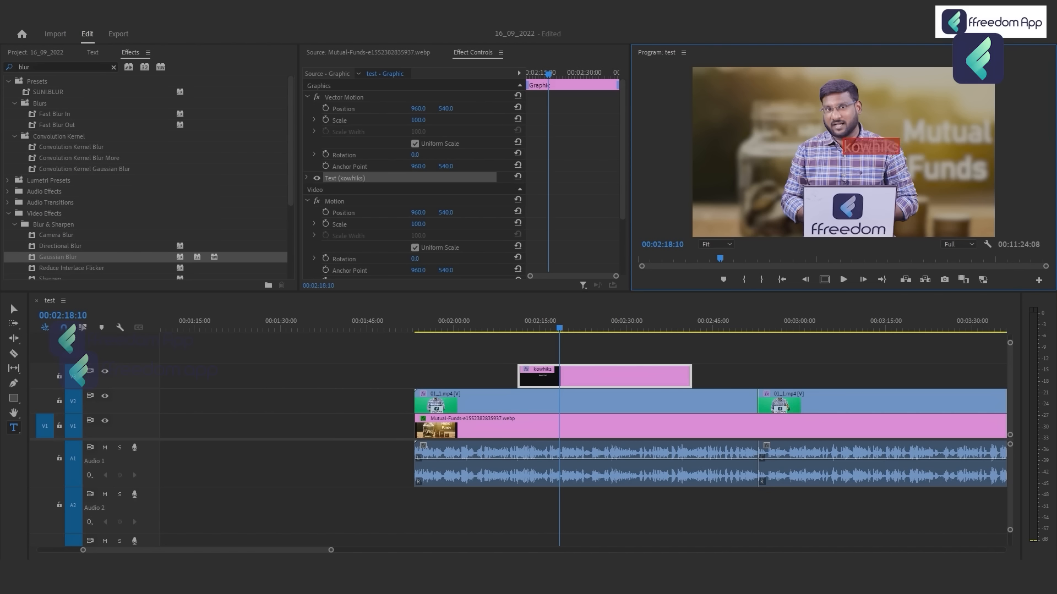
pyautogui.write('kow')
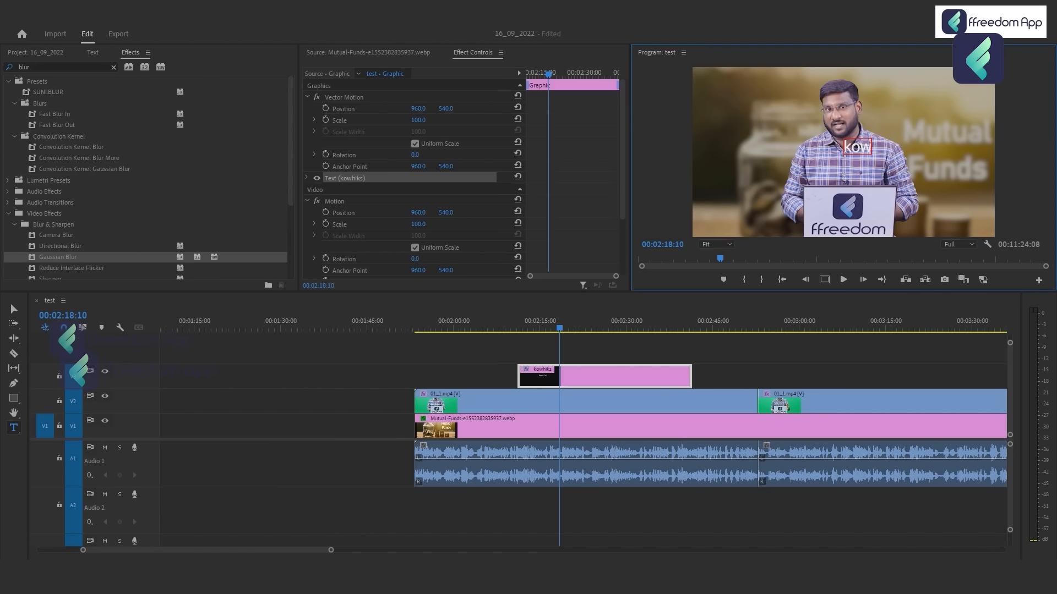
pyautogui.write('shik')
# Select the whole name text in the title and set its fill colour to black.
pyautogui.hotkey('ctrl', 'a')
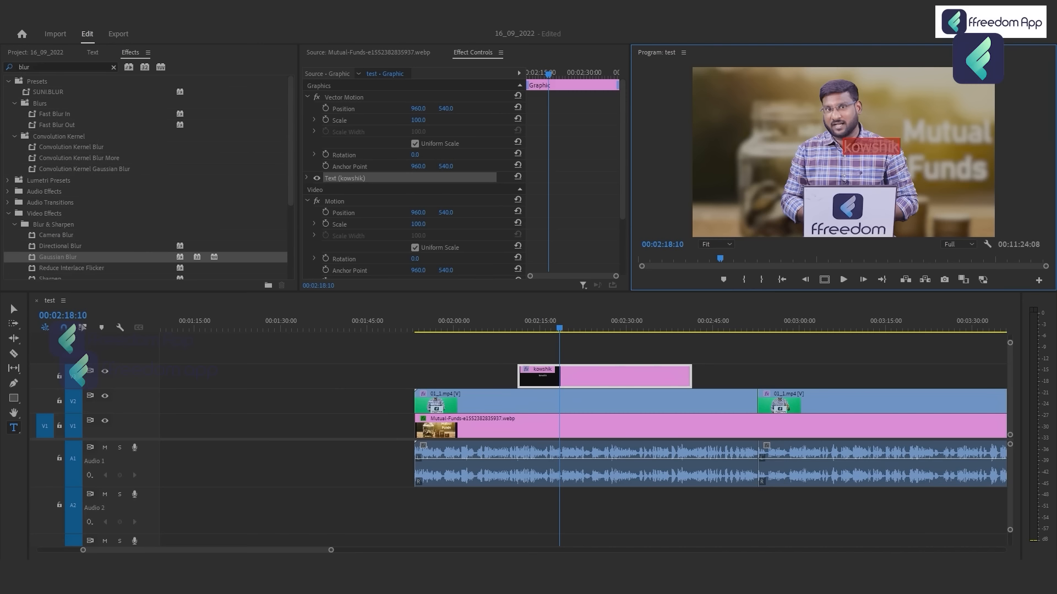
pyautogui.click(307, 178)
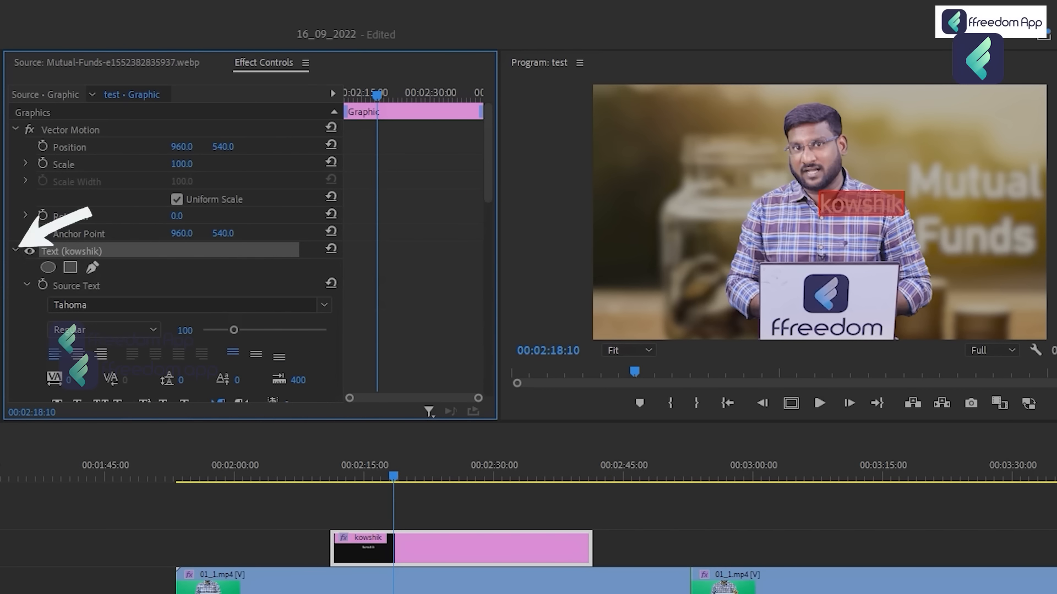
pyautogui.click(15, 250)
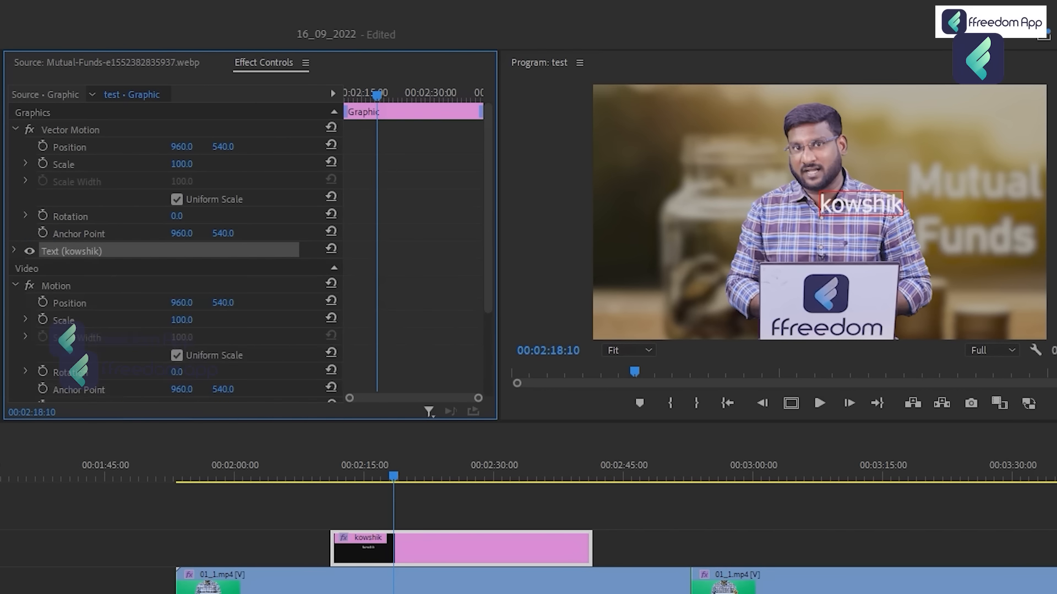
pyautogui.click(15, 251)
pyautogui.scroll(-2, 176, 253)
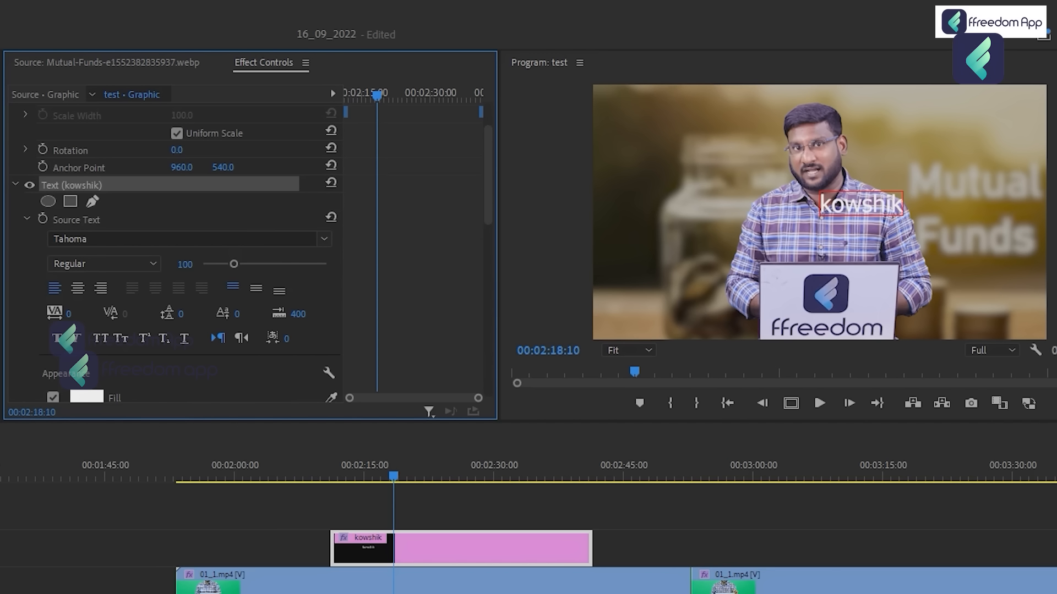
pyautogui.click(843, 204)
pyautogui.hotkey('ctrl', 'a')
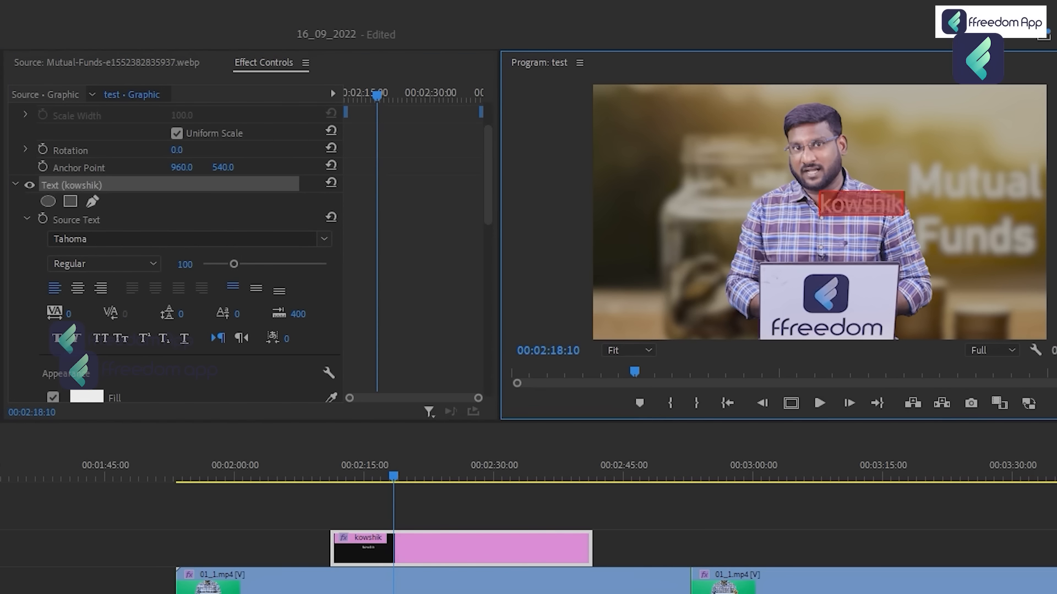
pyautogui.scroll(-3, 176, 253)
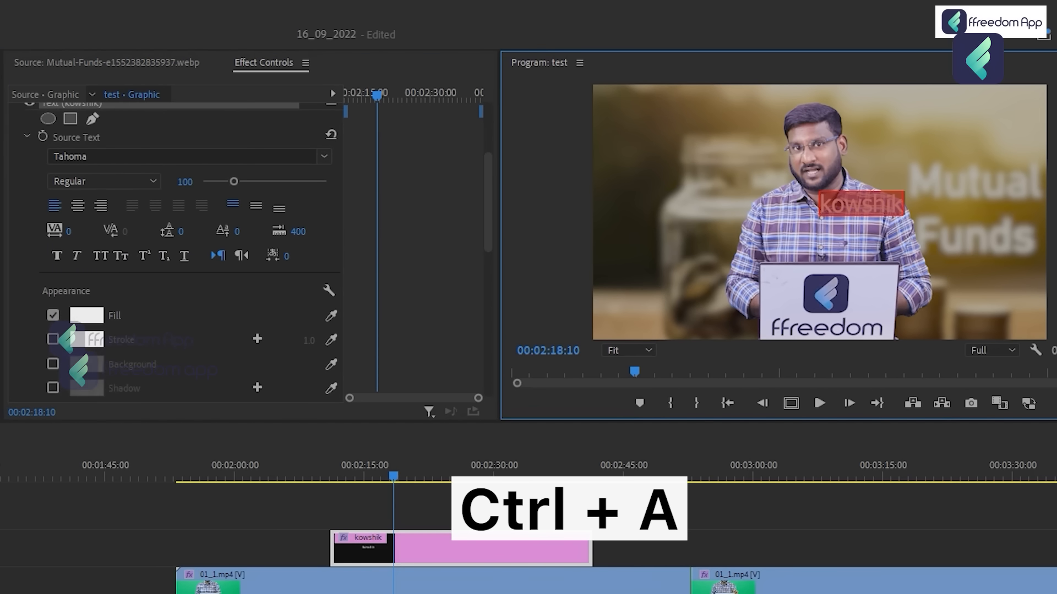
pyautogui.click(86, 315)
pyautogui.moveTo(165, 350); pyautogui.dragTo(153, 325)
pyautogui.click(514, 297)
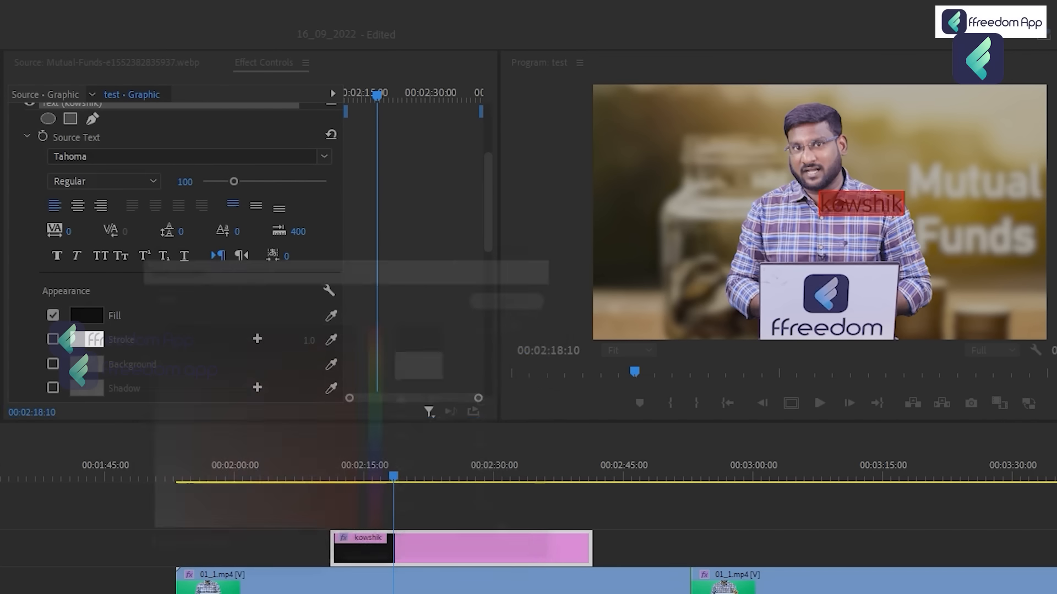
pyautogui.click(601, 514)
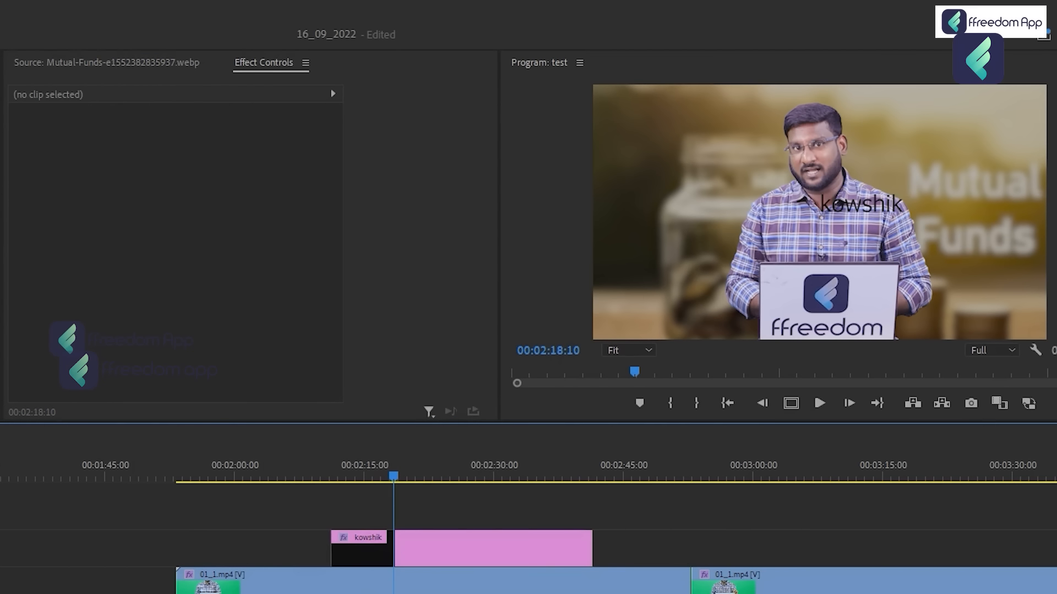
# Enable a background behind the title's name text at 00:02:25:14 and set its colour to white.
pyautogui.click(456, 468)
pyautogui.click(443, 550)
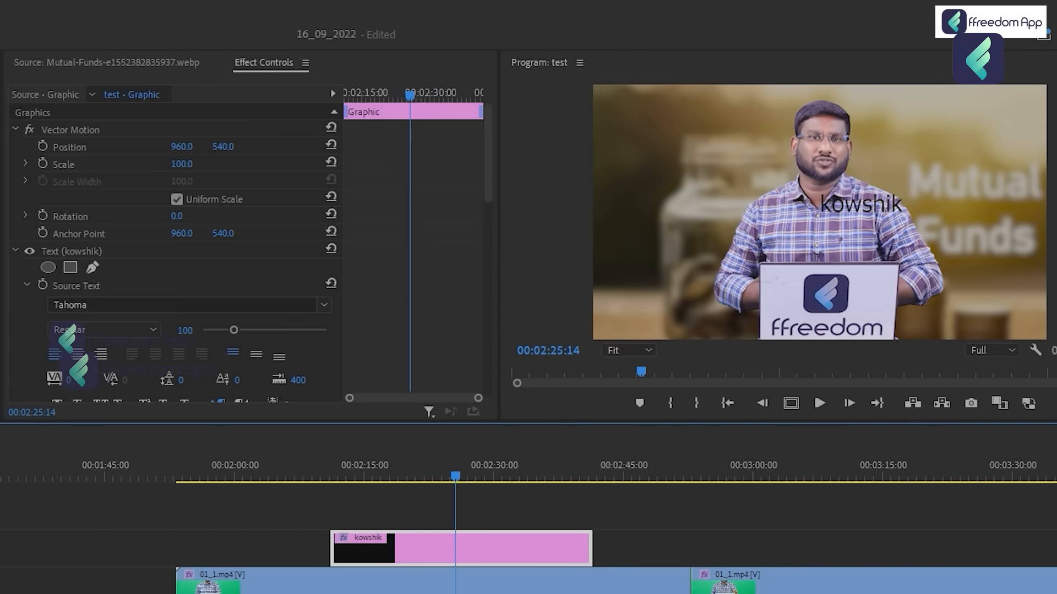
pyautogui.scroll(-5, 175, 248)
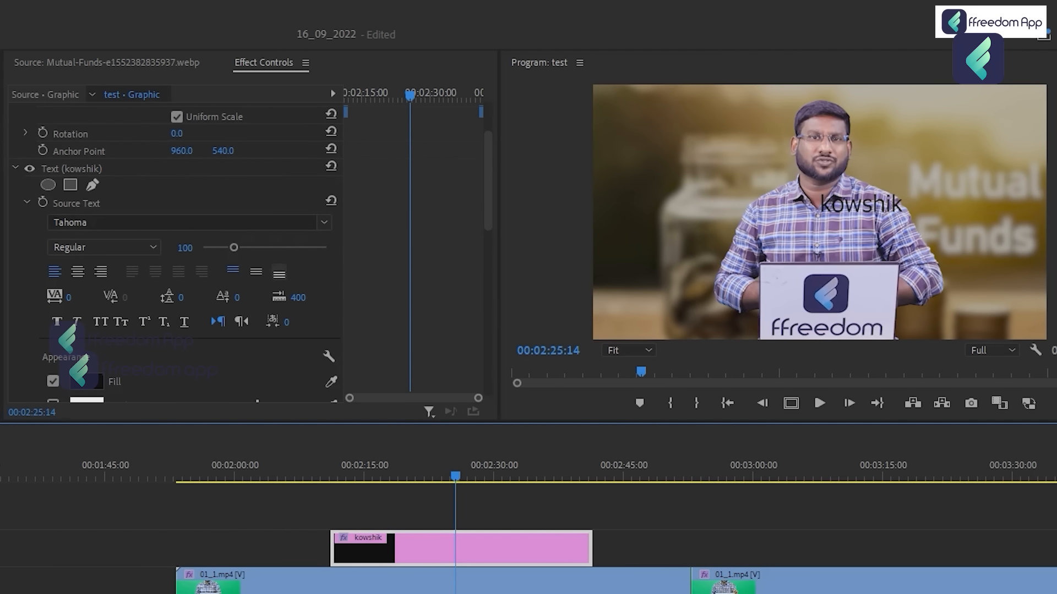
pyautogui.scroll(-4, 175, 248)
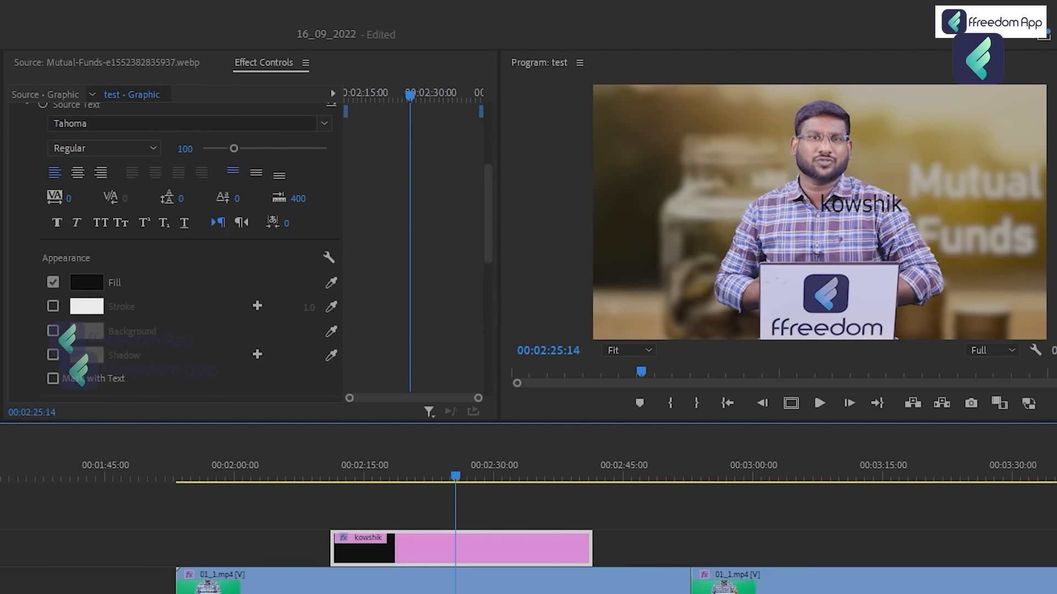
pyautogui.click(53, 331)
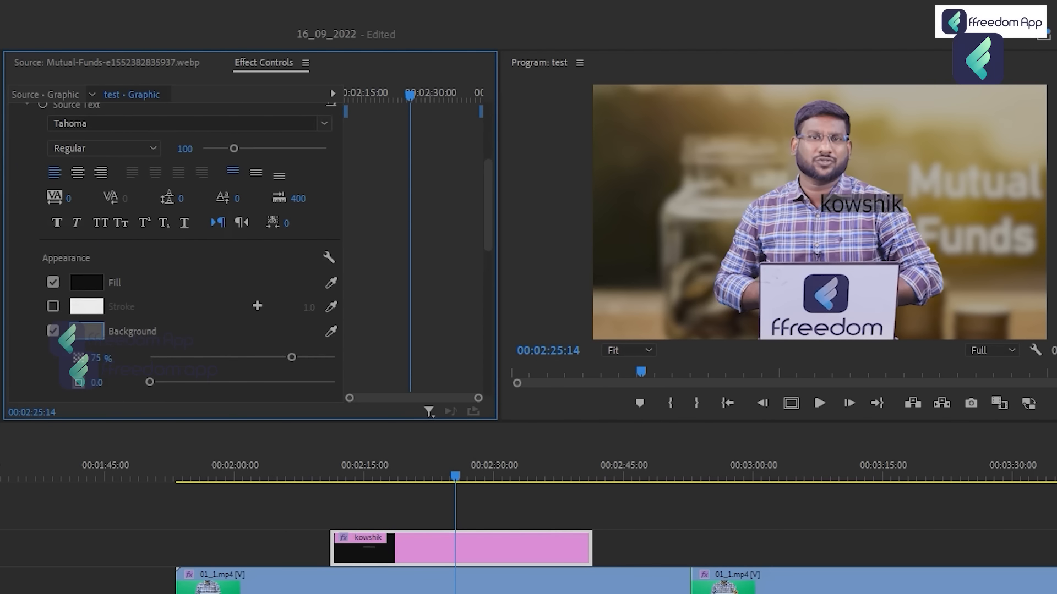
pyautogui.click(87, 331)
pyautogui.moveTo(151, 512); pyautogui.dragTo(146, 526)
pyautogui.click(514, 306)
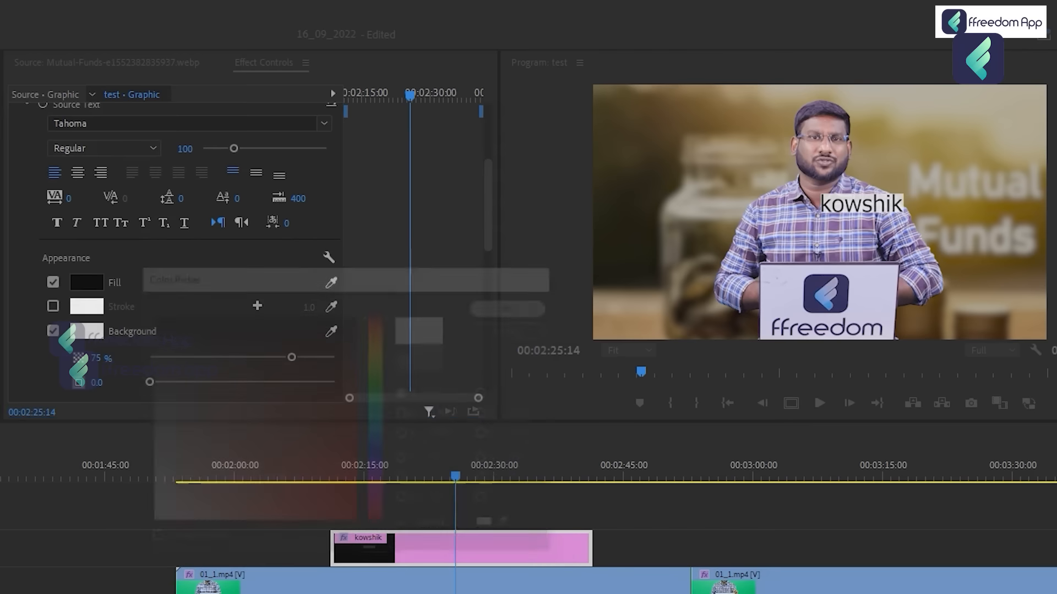
# Set the text background's size to 35.2 and its corner radius to 53.
pyautogui.scroll(-3, 187, 247)
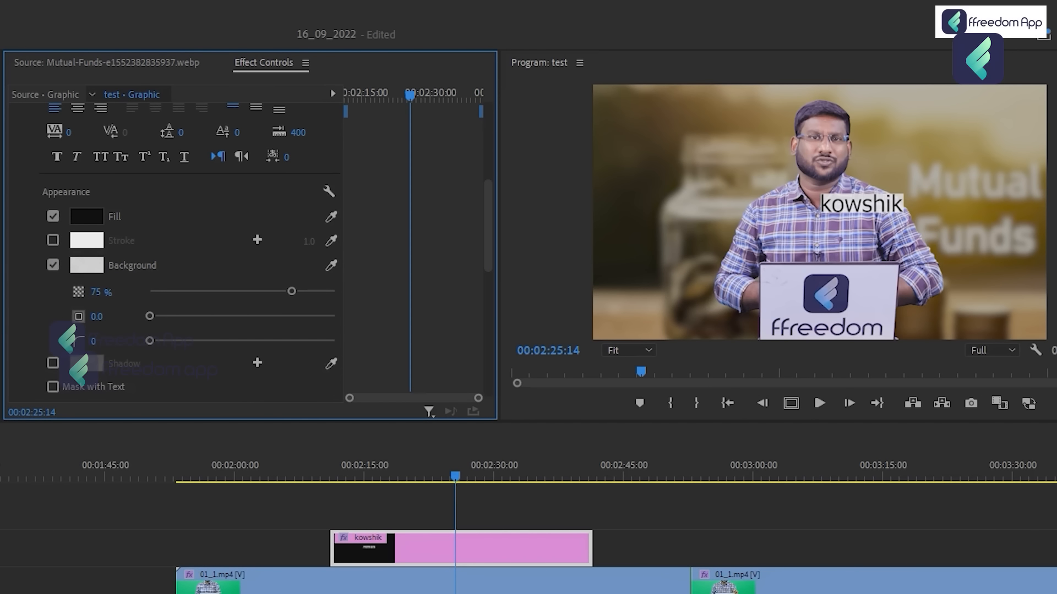
pyautogui.moveTo(150, 316); pyautogui.dragTo(216, 315)
pyautogui.moveTo(150, 341); pyautogui.dragTo(250, 341)
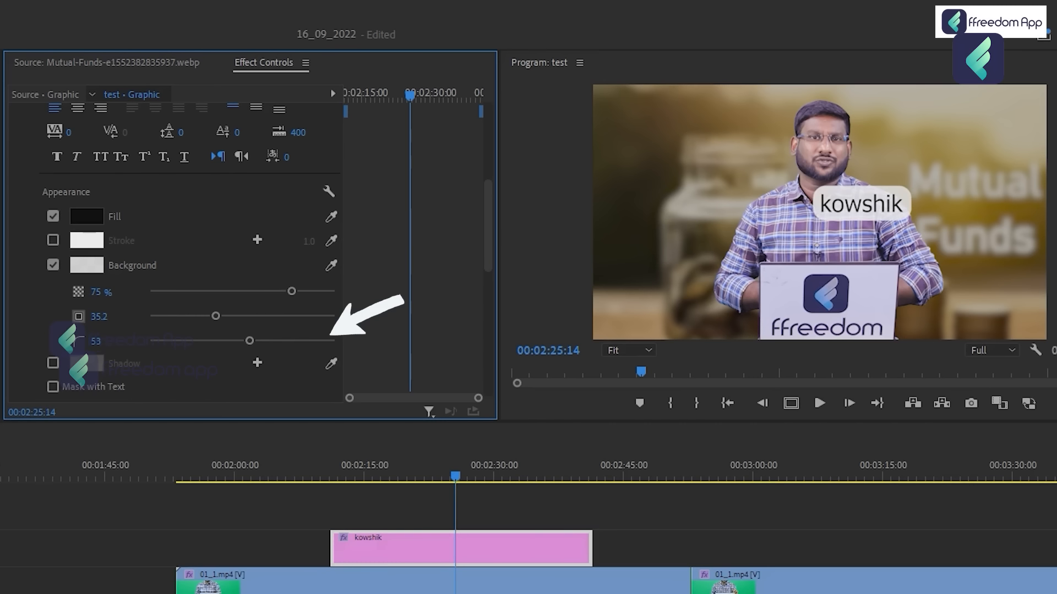
# Use Vector Motion to move the name title to the frame's lower-left area at about 240, 925 and scale it to 90.2.
pyautogui.scroll(3, 173, 253)
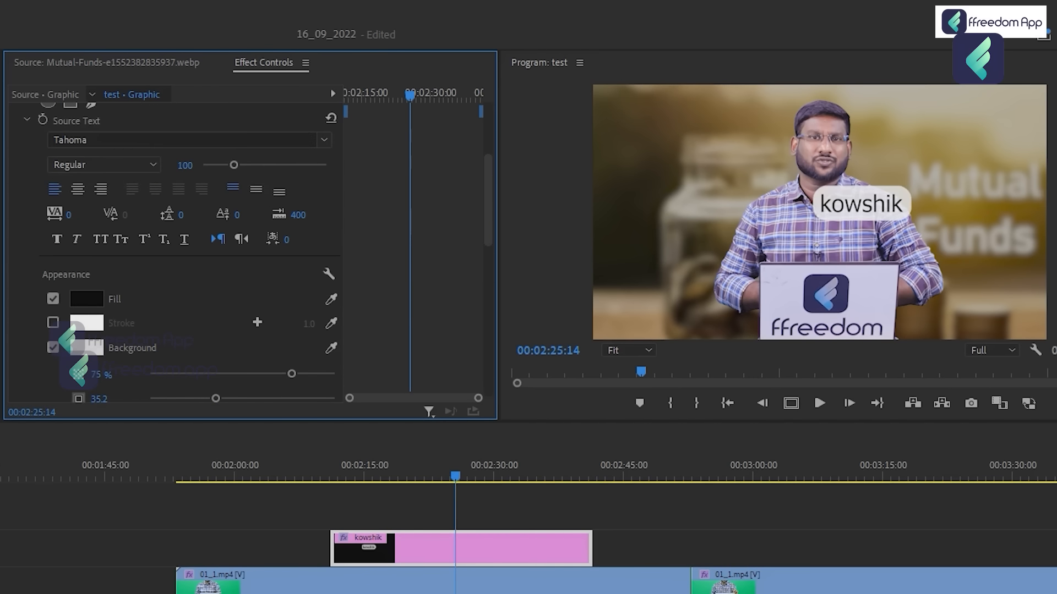
pyautogui.scroll(3, 174, 253)
pyautogui.scroll(2, 173, 253)
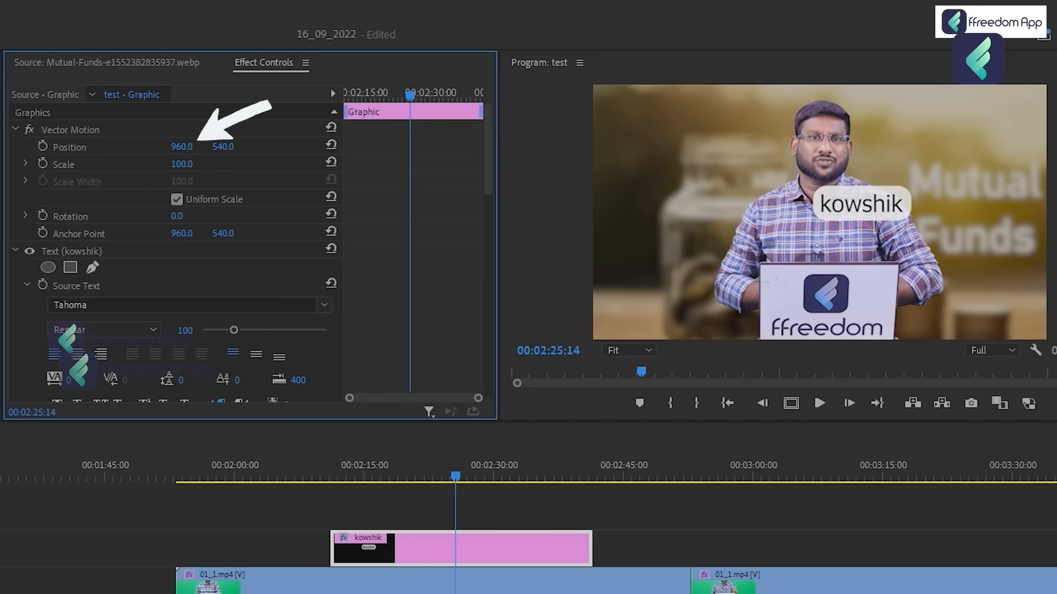
pyautogui.click(70, 130)
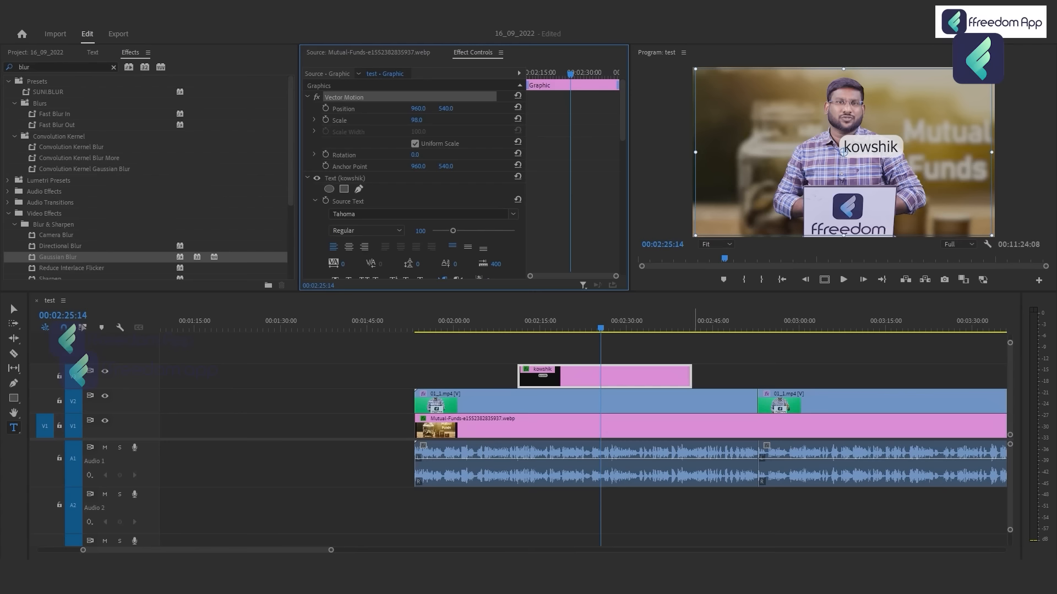
pyautogui.hotkey('ctrl', 's')
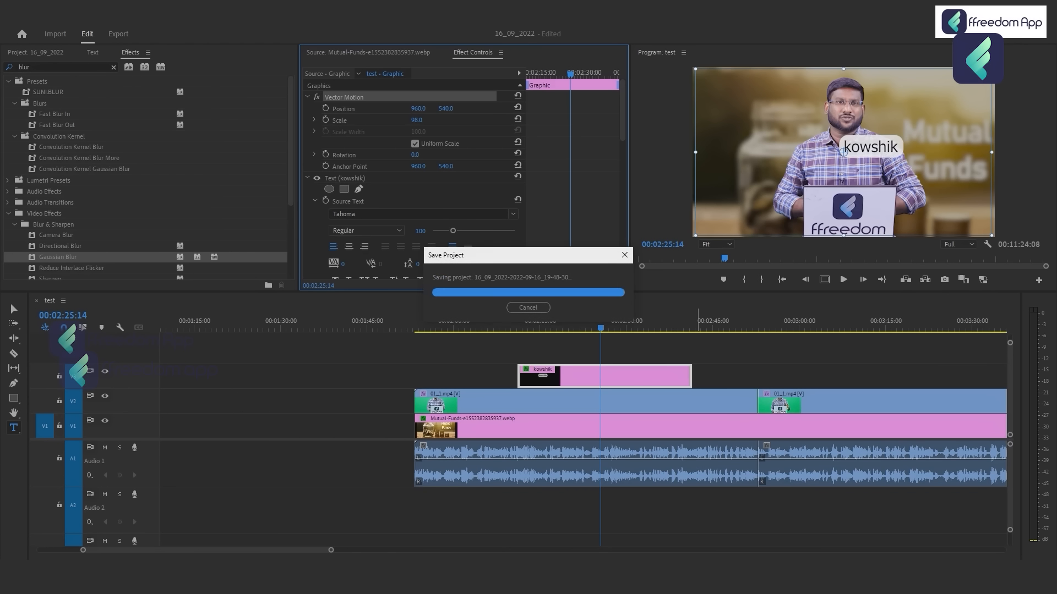
pyautogui.click(626, 350)
pyautogui.click(626, 377)
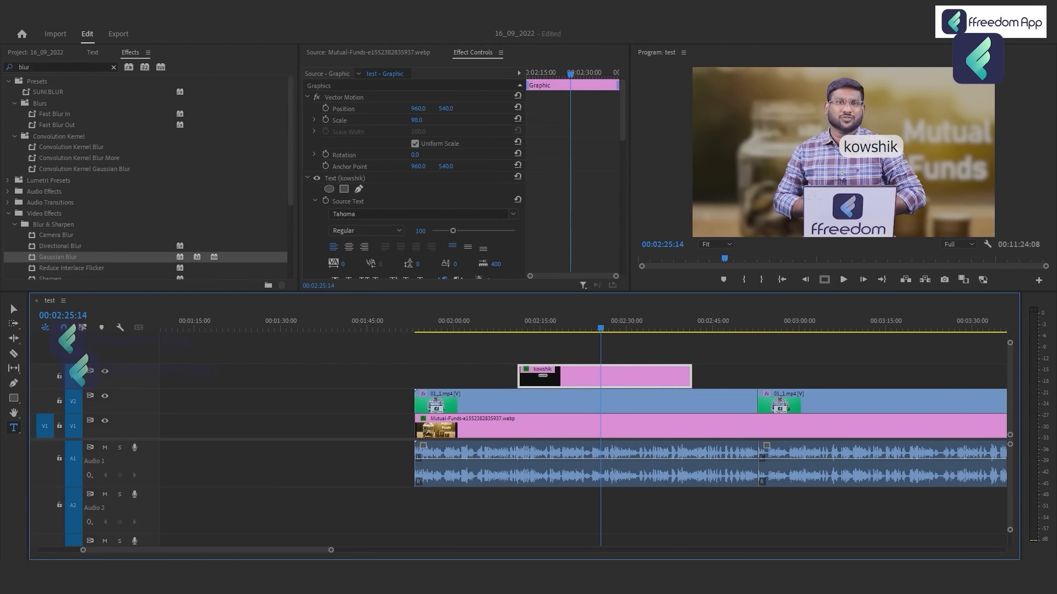
pyautogui.click(344, 98)
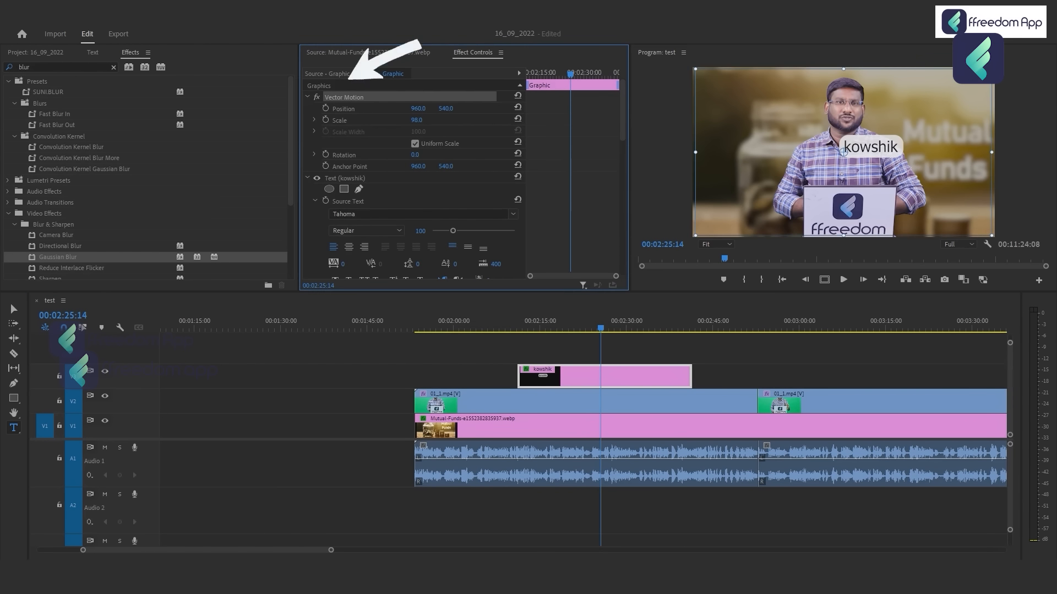
pyautogui.moveTo(843, 152); pyautogui.dragTo(731, 215)
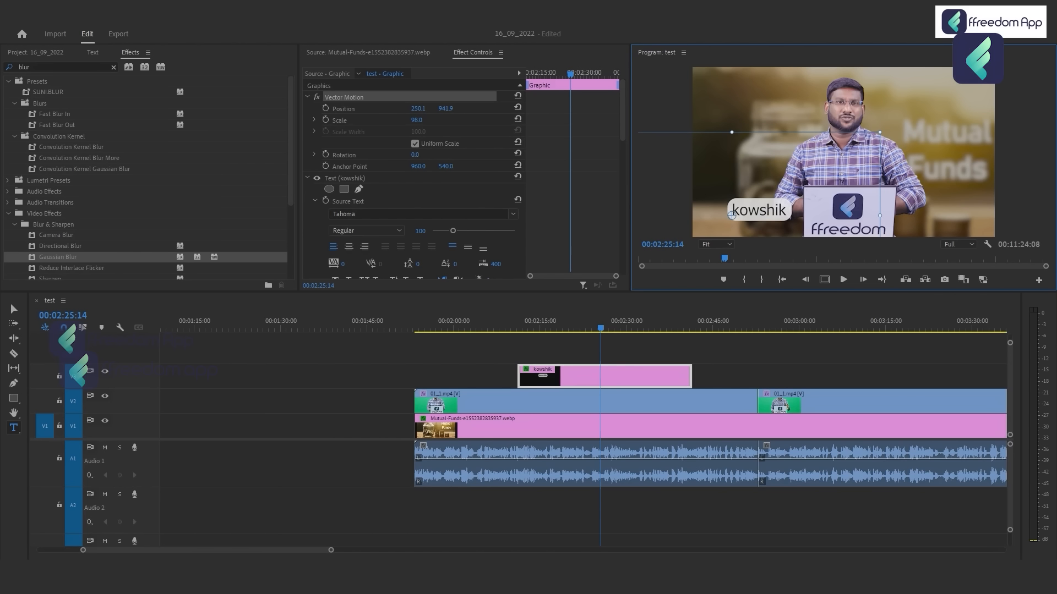
pyautogui.moveTo(879, 133)
pyautogui.mouseDown()
pyautogui.moveTo(833, 159)
pyautogui.moveTo(868, 139)
pyautogui.mouseUp()
pyautogui.moveTo(732, 216)
pyautogui.mouseDown()
pyautogui.moveTo(728, 201)
pyautogui.moveTo(730, 212)
pyautogui.mouseUp()
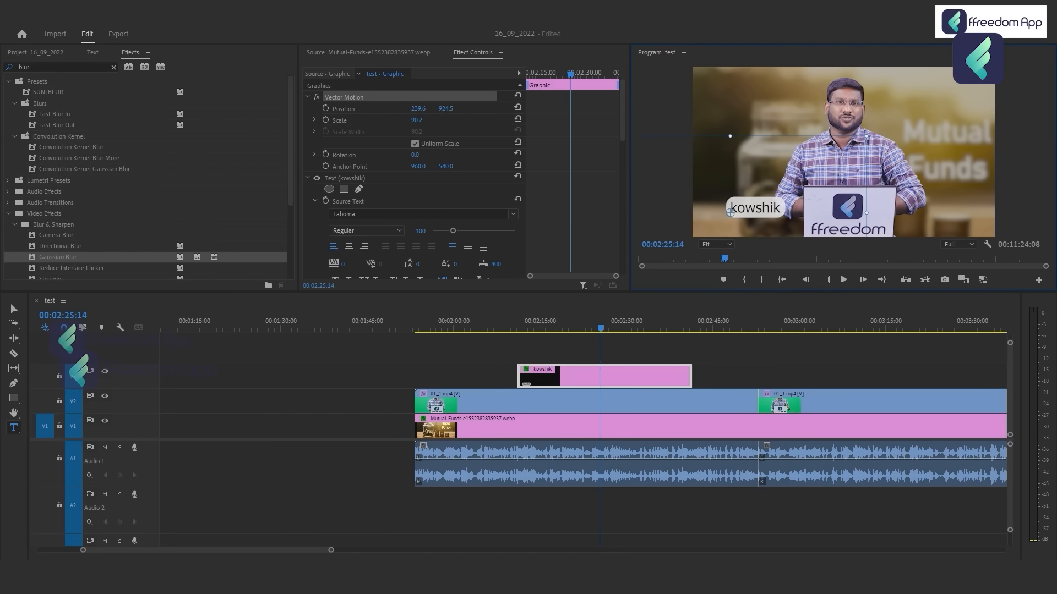
# Select the name title clip at 00:02:23:21 and open Essential Graphics.
pyautogui.click(590, 324)
pyautogui.click(619, 350)
pyautogui.click(610, 376)
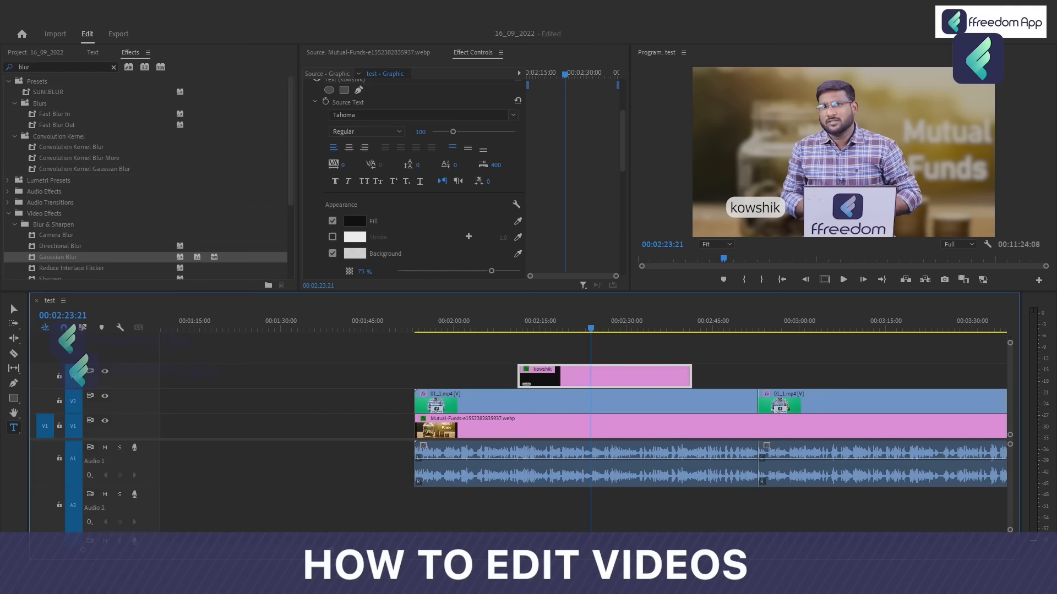
pyautogui.click(218, 19)
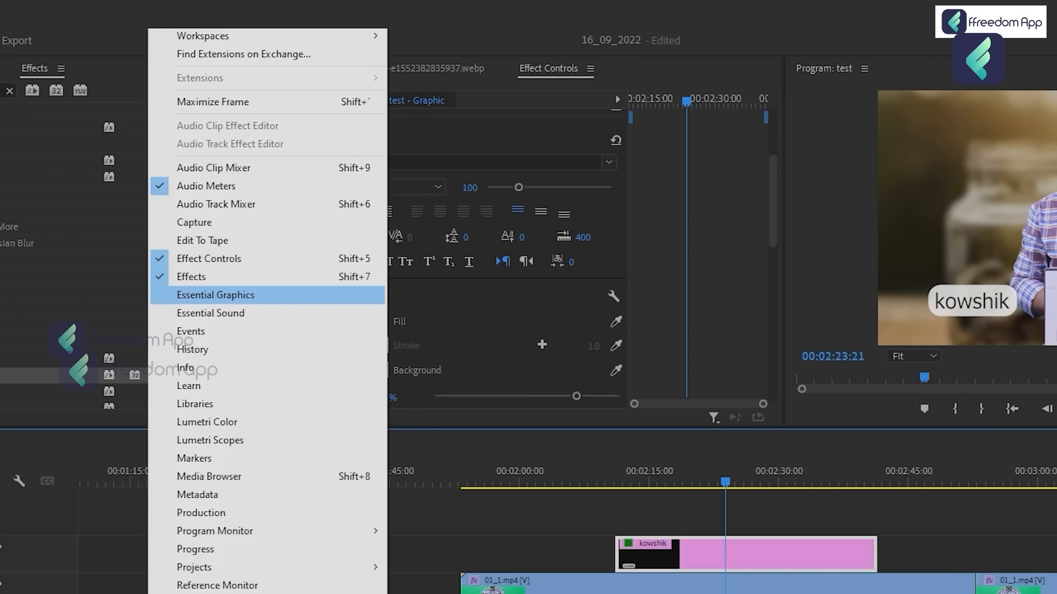
pyautogui.click(215, 295)
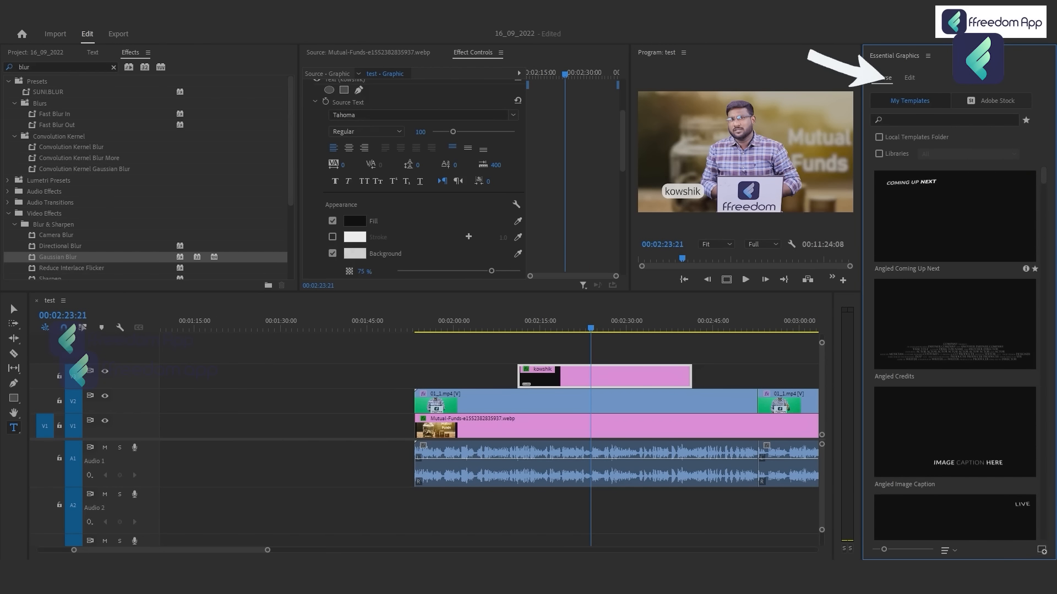
# Place the Bold Lower Third Left template on the track of the name title, ahead of it at about 00:02:00.
pyautogui.scroll(-5, 955, 352)
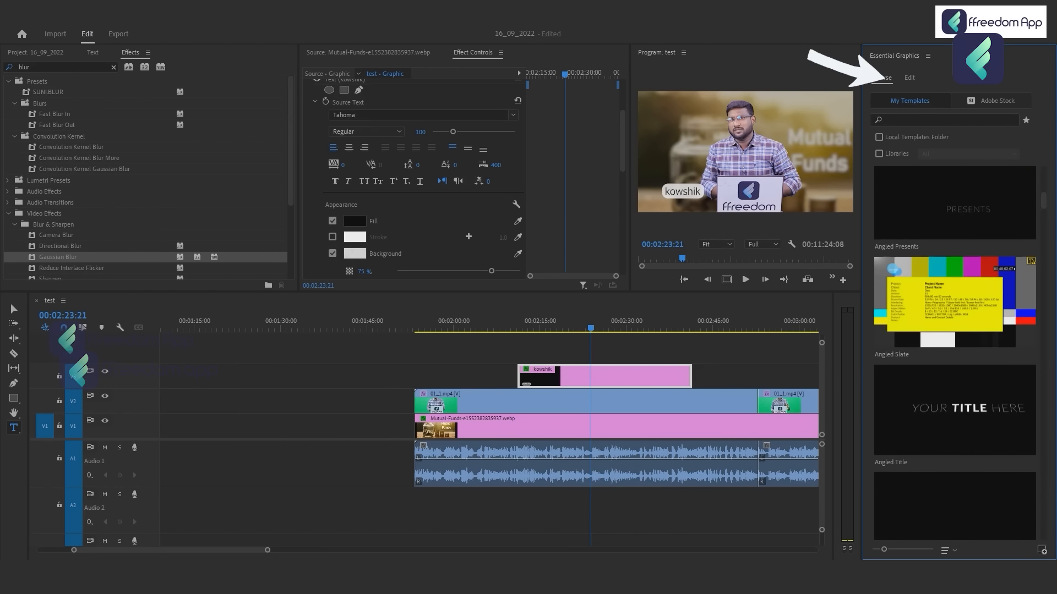
pyautogui.scroll(-5, 955, 352)
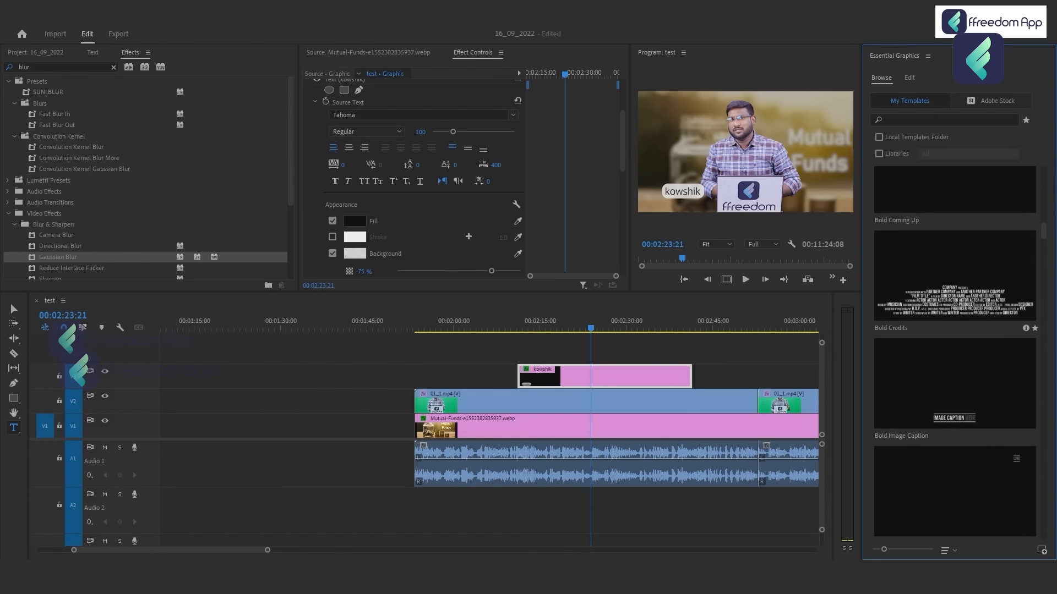
pyautogui.scroll(-5, 955, 352)
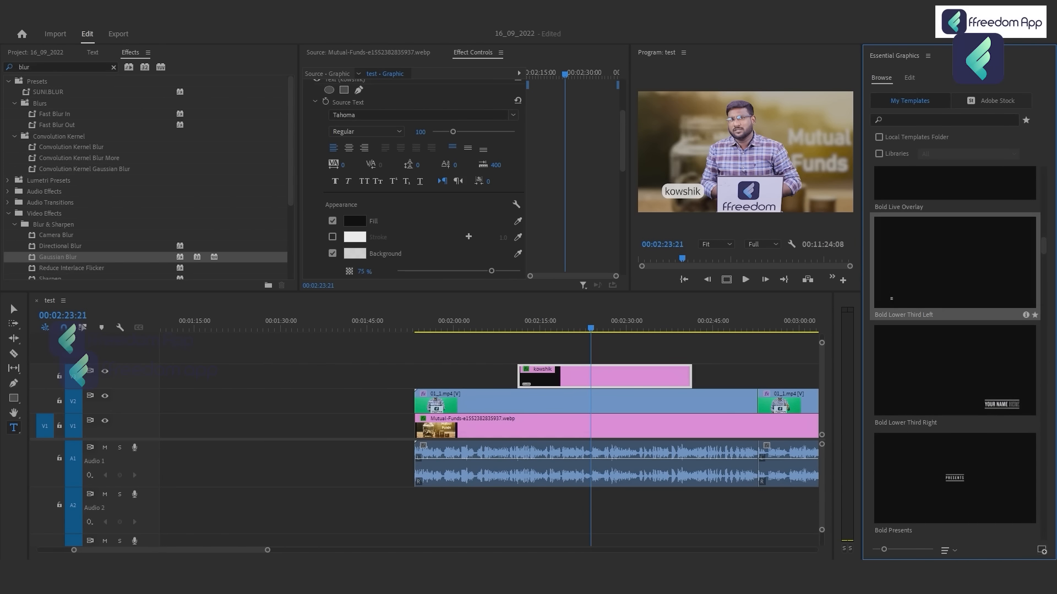
pyautogui.moveTo(954, 264); pyautogui.dragTo(454, 377)
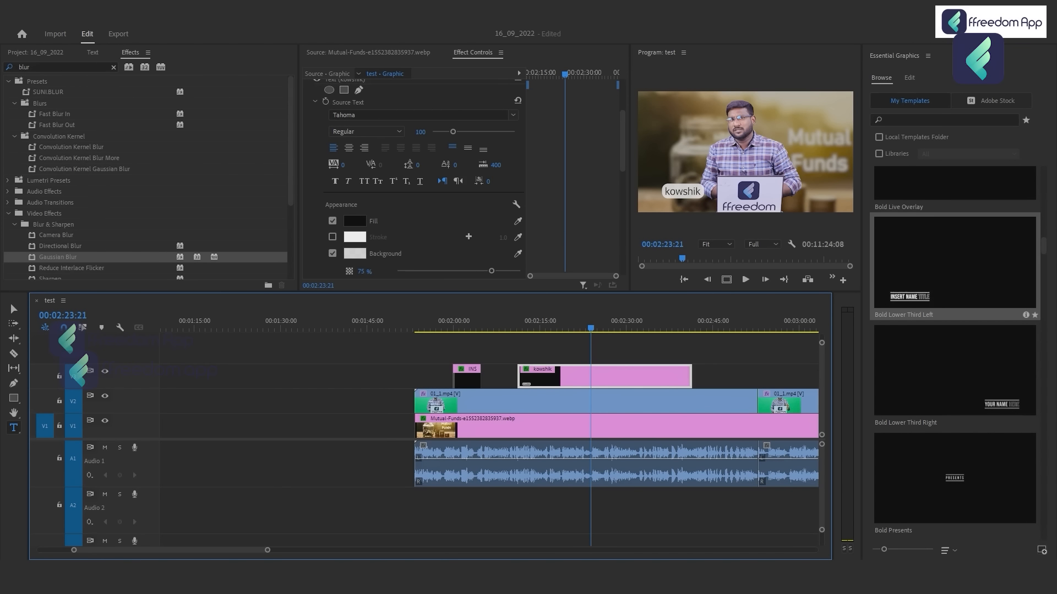
pyautogui.click(475, 321)
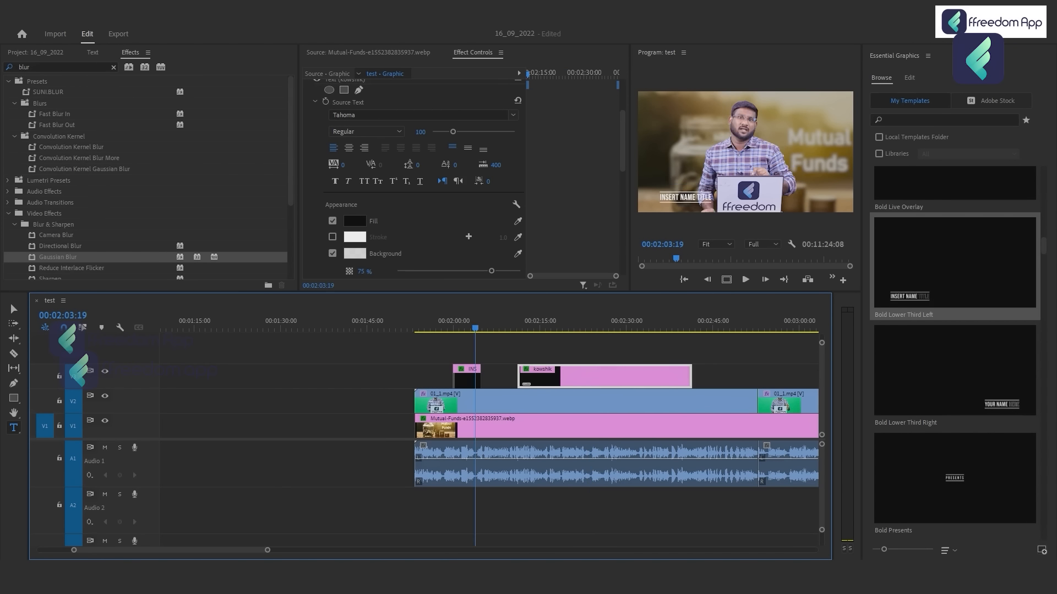
# Play back the opening animation of the inserted lower third from 00:01:59:23.
pyautogui.press('`')
pyautogui.click(310, 452)
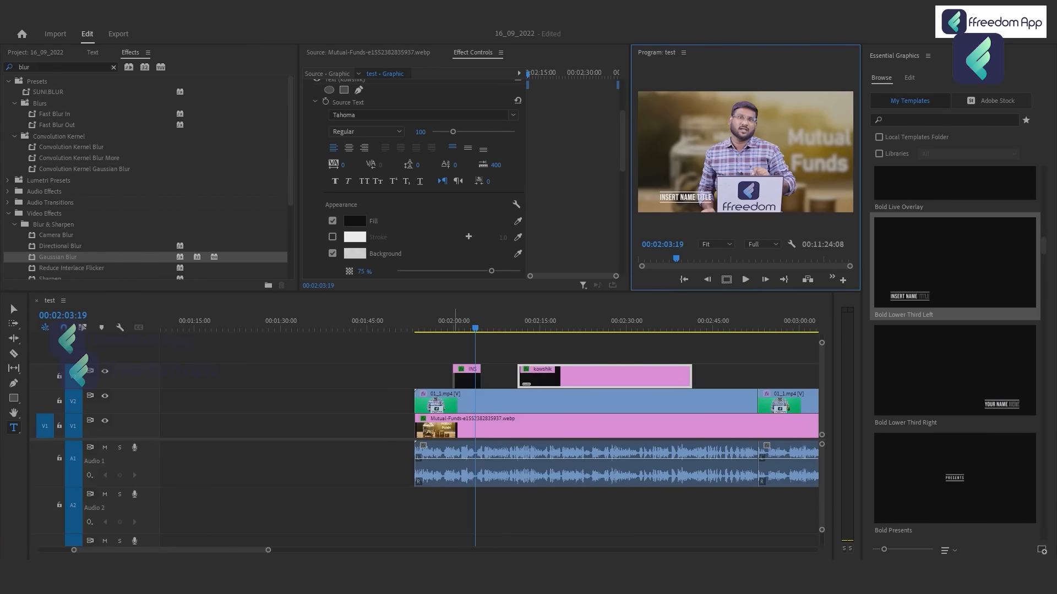
pyautogui.click(466, 378)
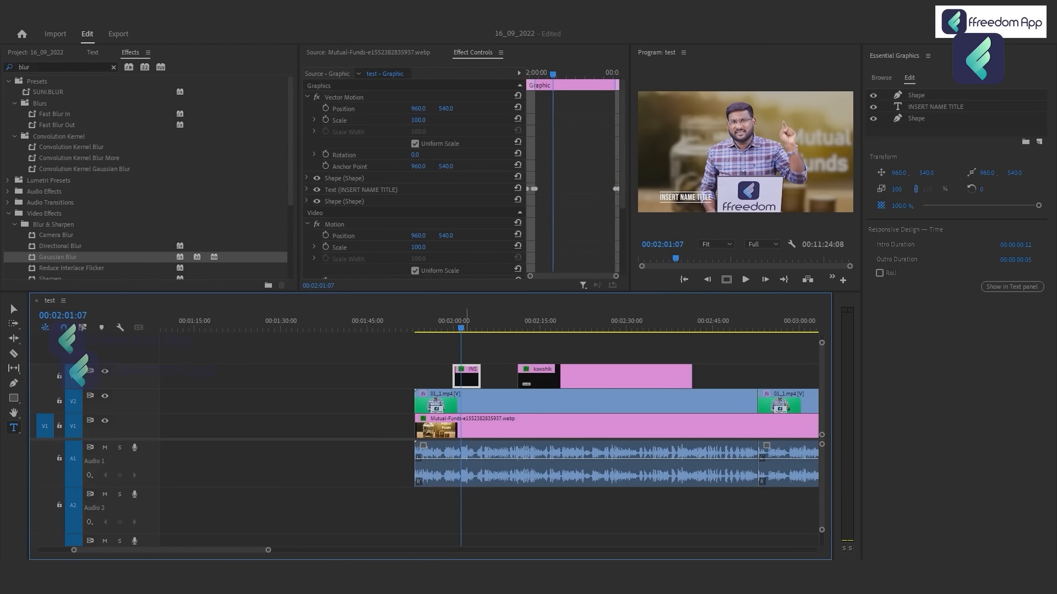
pyautogui.press('=')
pyautogui.press('=')
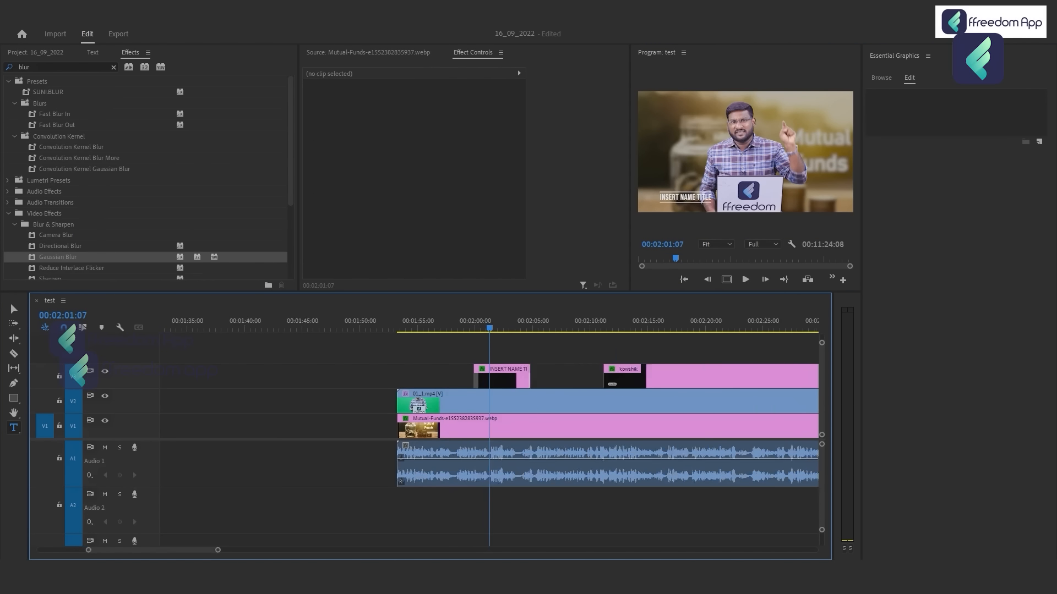
pyautogui.click(458, 323)
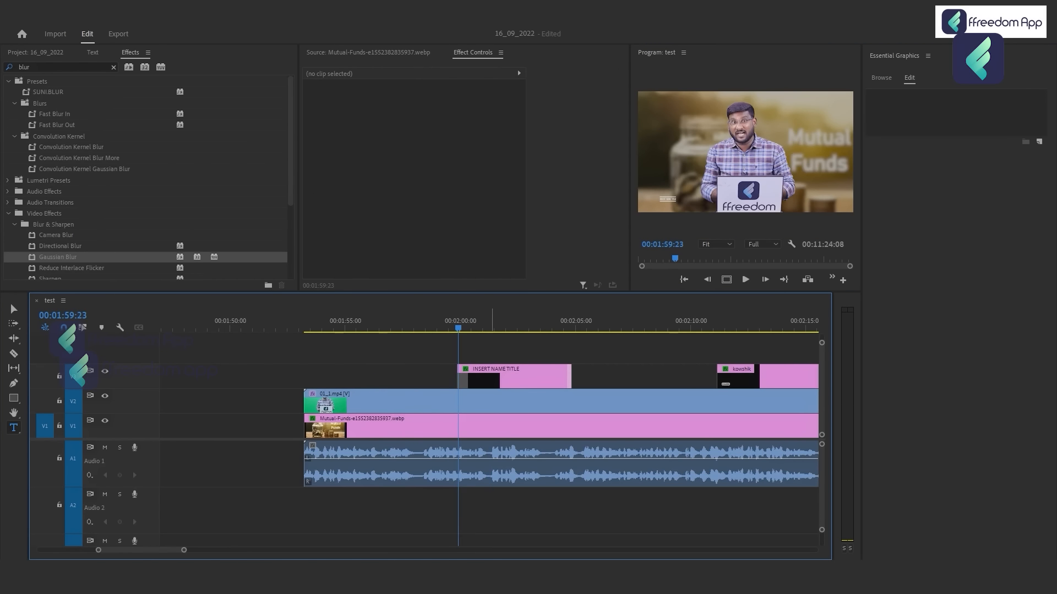
pyautogui.press('space')
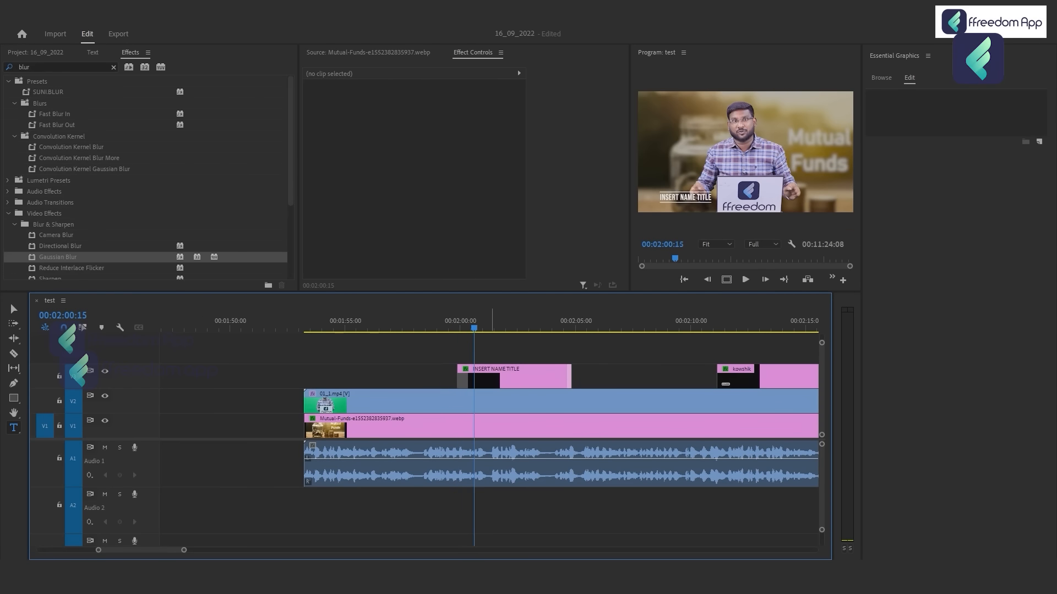
pyautogui.press('space')
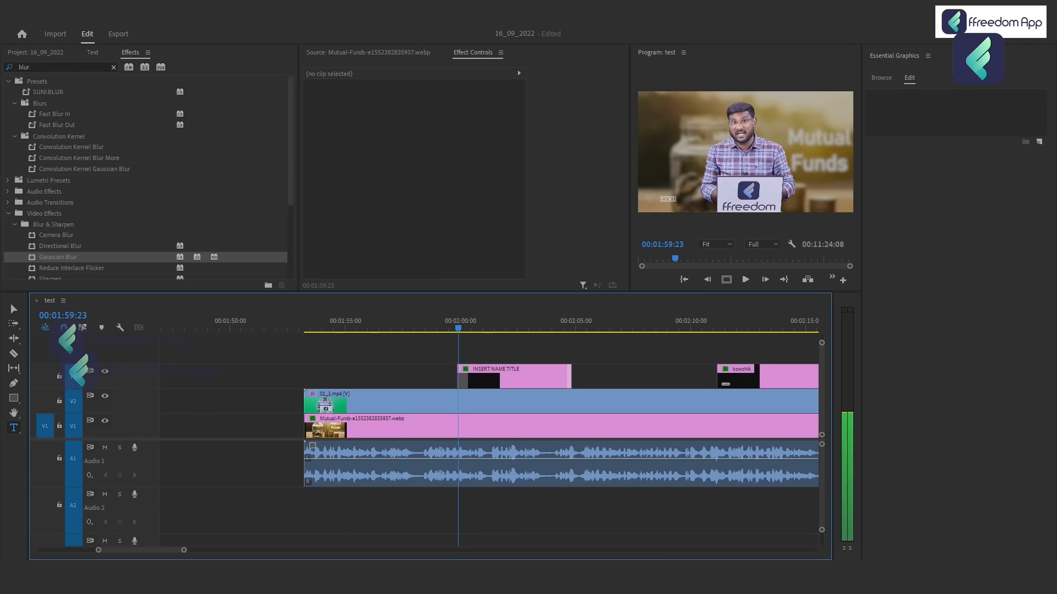
pyautogui.press('space')
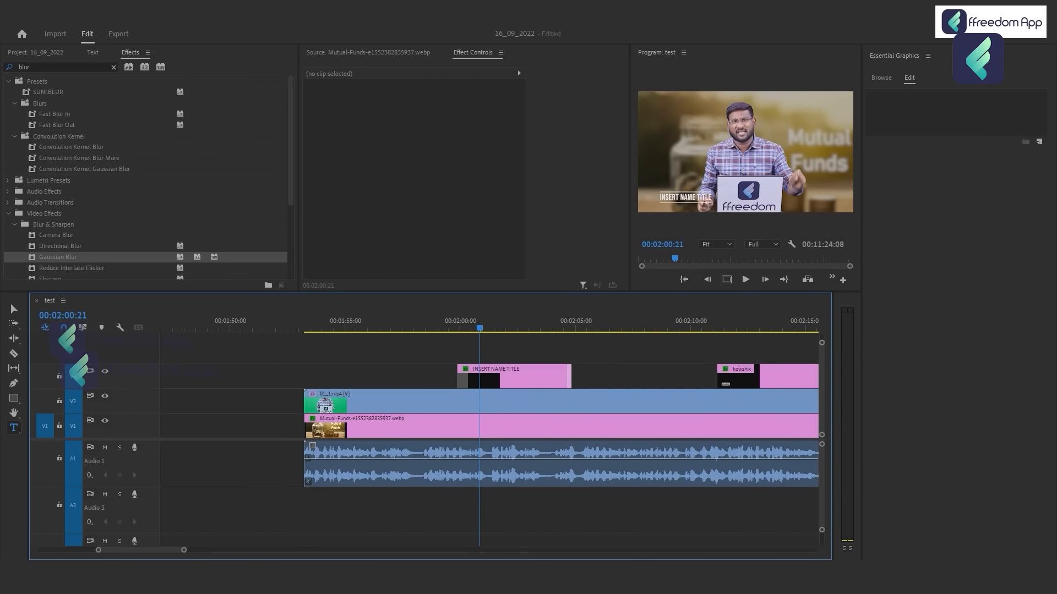
pyautogui.press('space')
pyautogui.press('space')
# Use Vector Motion to scale the lower third template to 140 and move it to about 1210, 329.
pyautogui.click(490, 322)
pyautogui.click(508, 377)
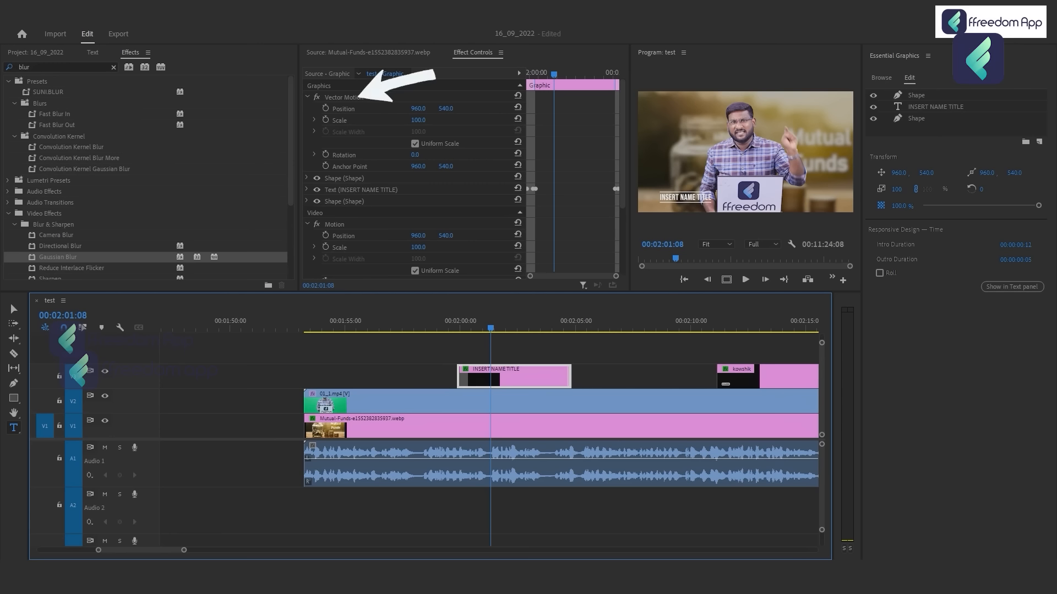
pyautogui.click(344, 97)
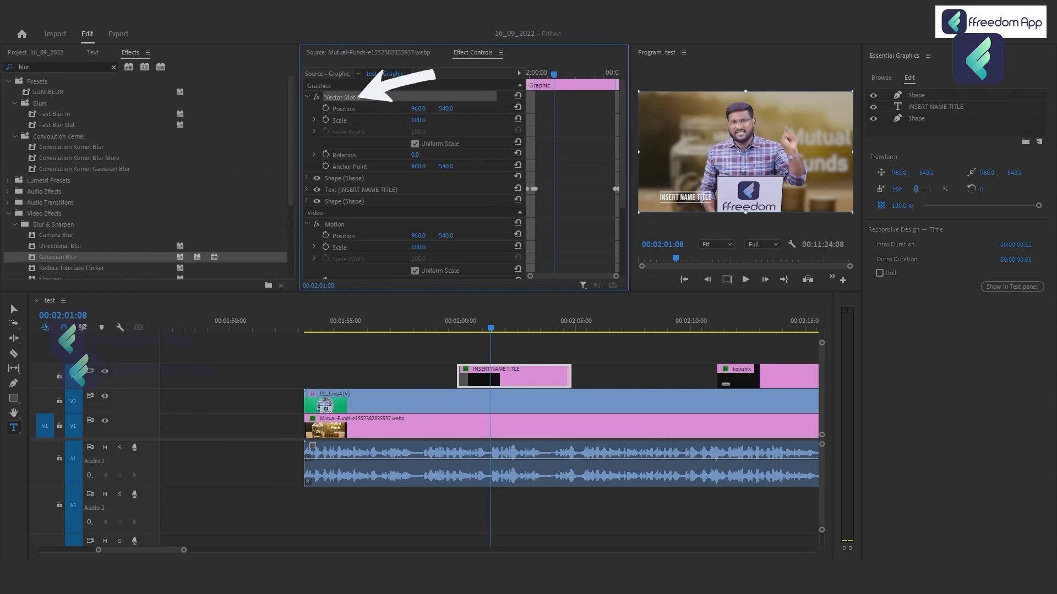
pyautogui.moveTo(853, 92); pyautogui.dragTo(895, 67)
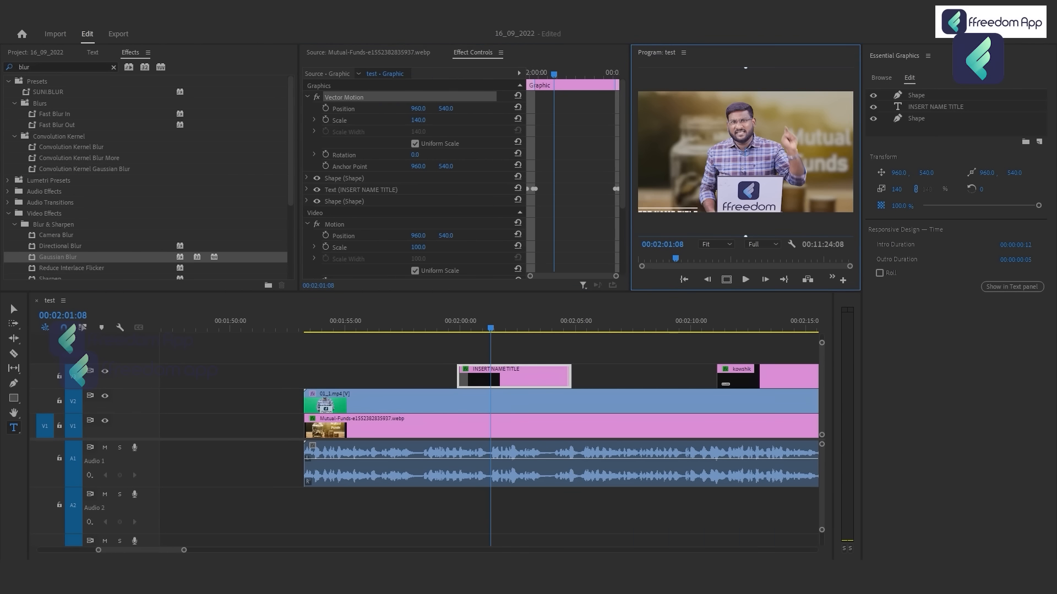
pyautogui.moveTo(745, 152); pyautogui.dragTo(766, 116)
pyautogui.moveTo(420, 108); pyautogui.dragTo(508, 108)
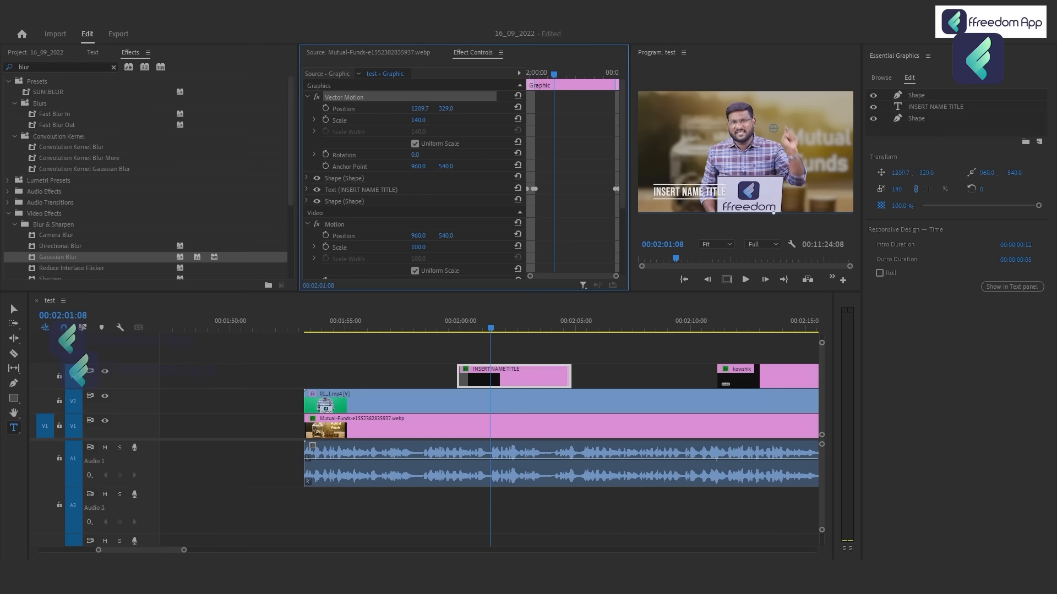